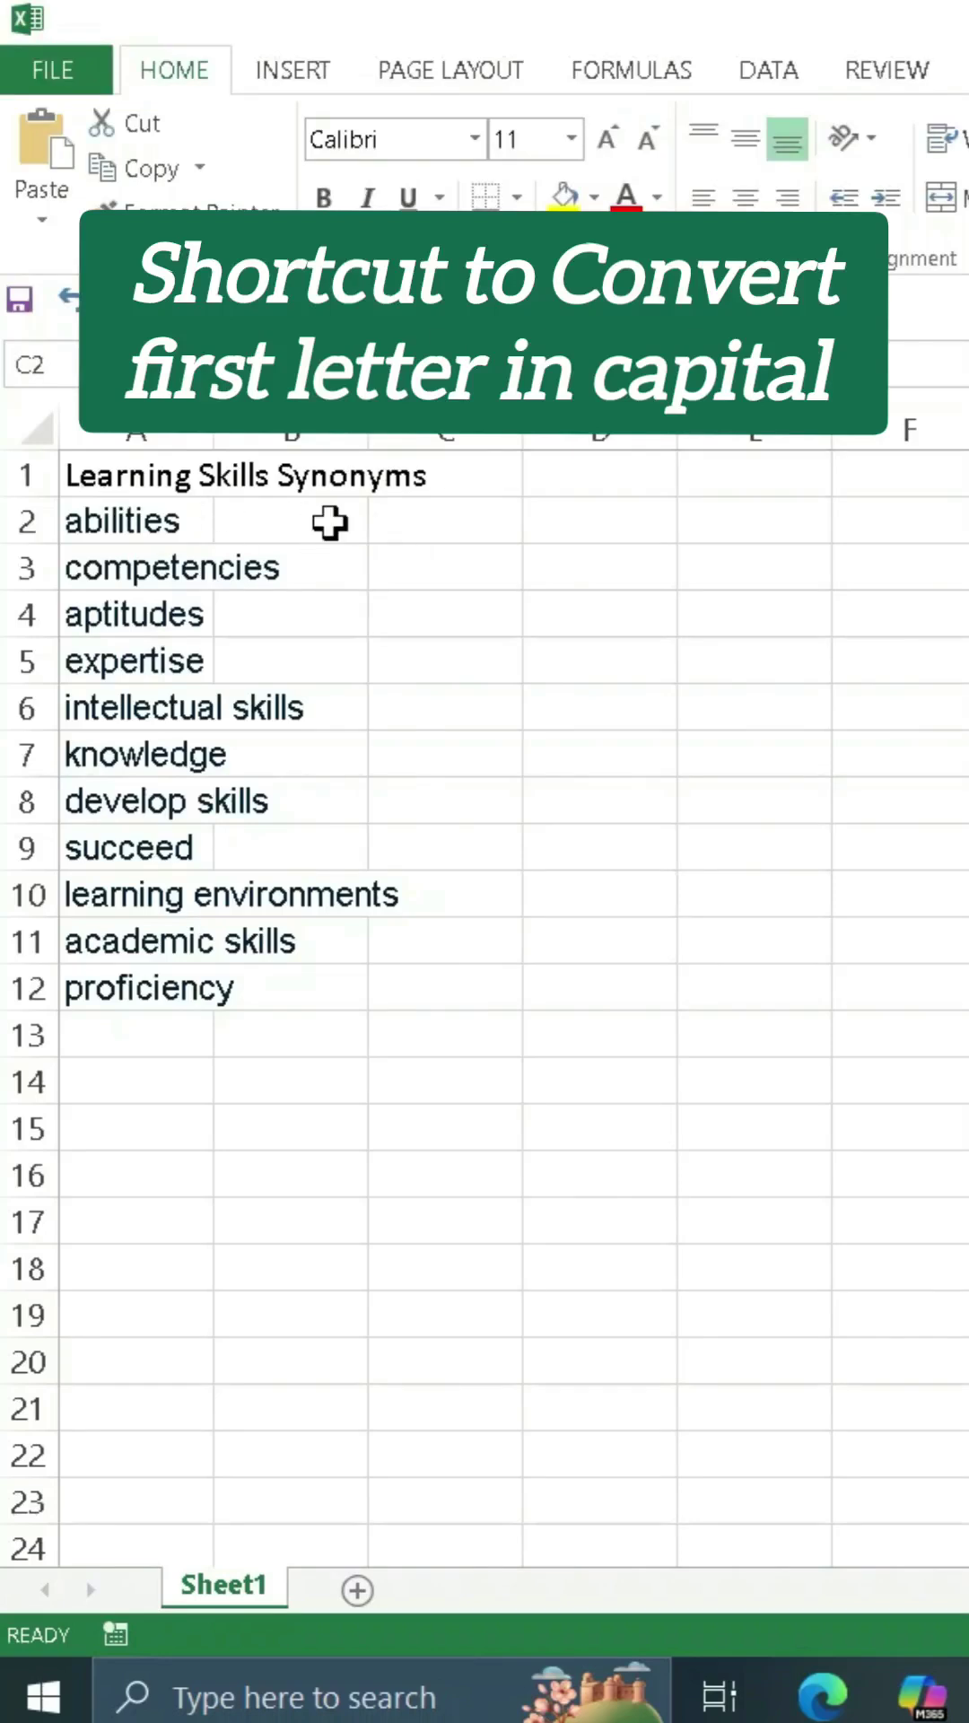
- Look over the lowercase word list in A2:A12, starting with abilities
click(126, 524)
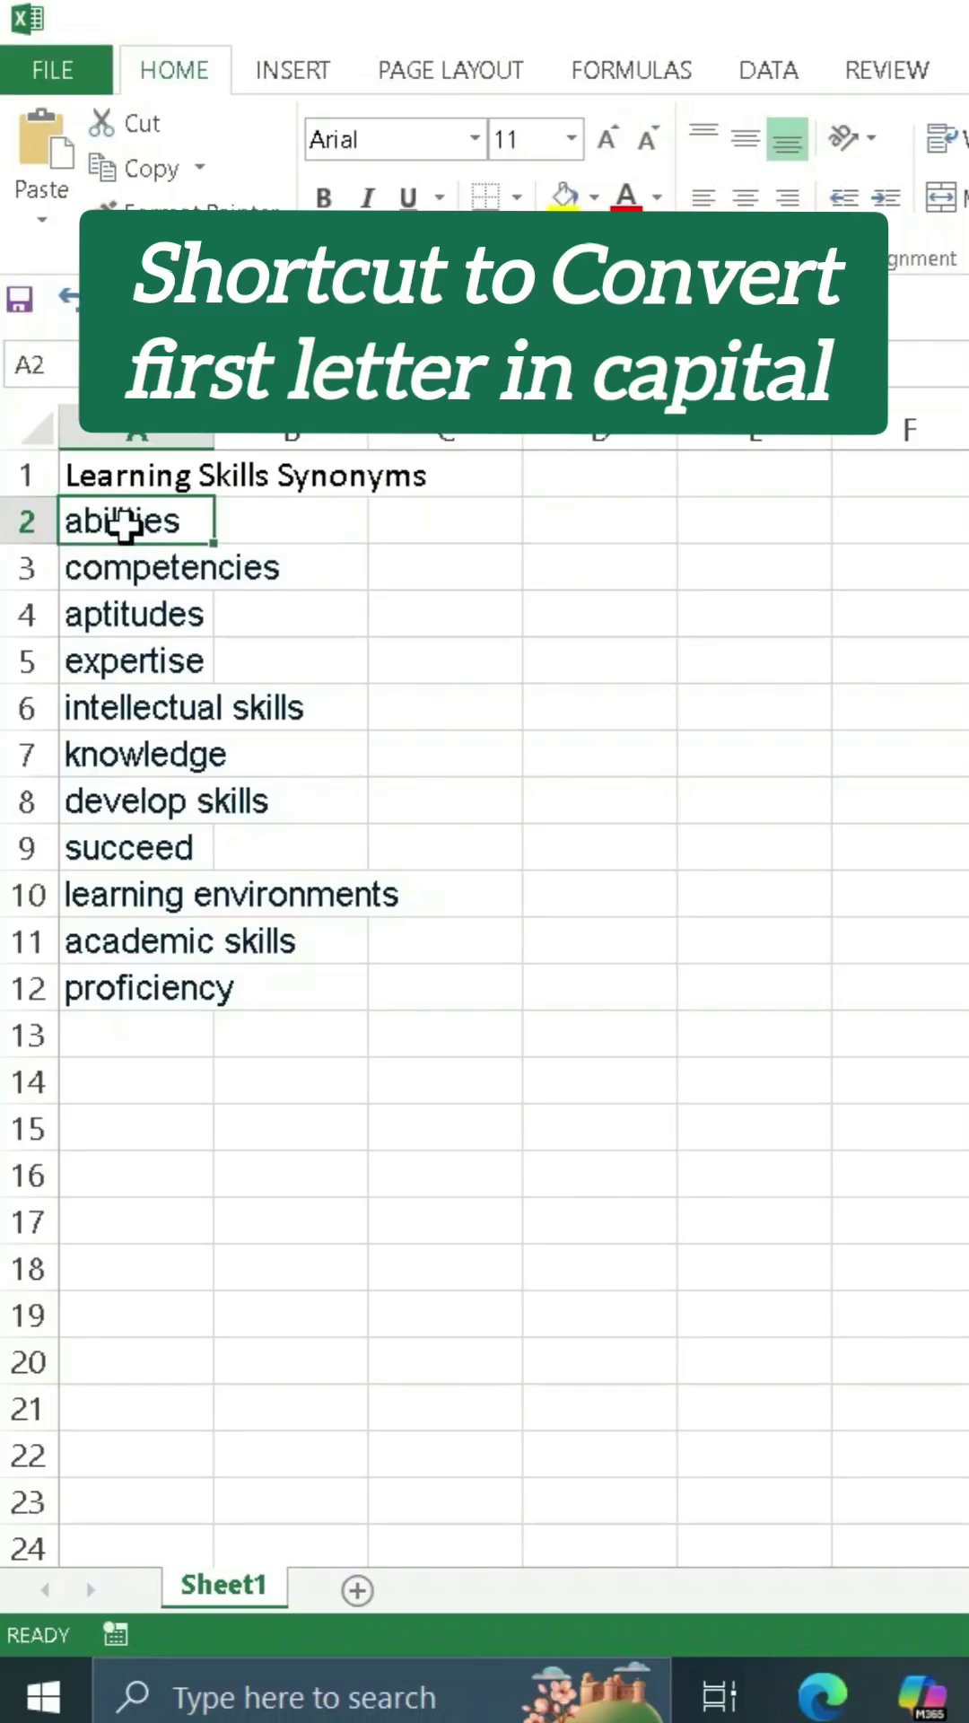
click(144, 570)
drag(148, 523, 138, 988)
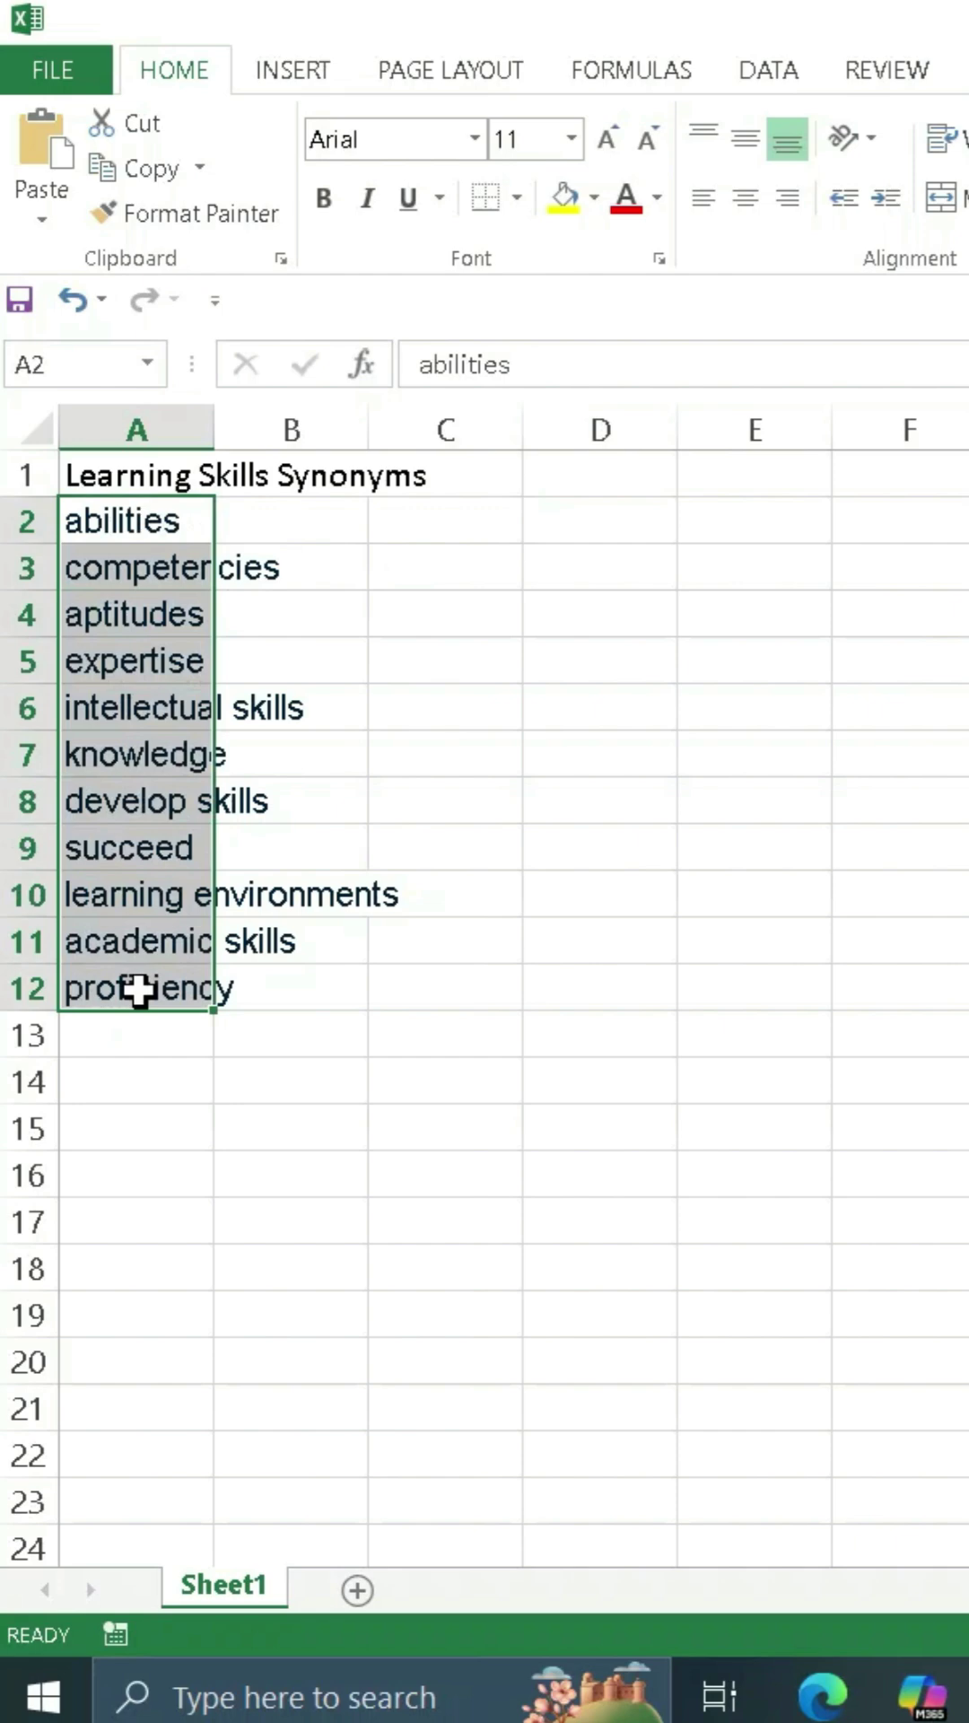
click(323, 529)
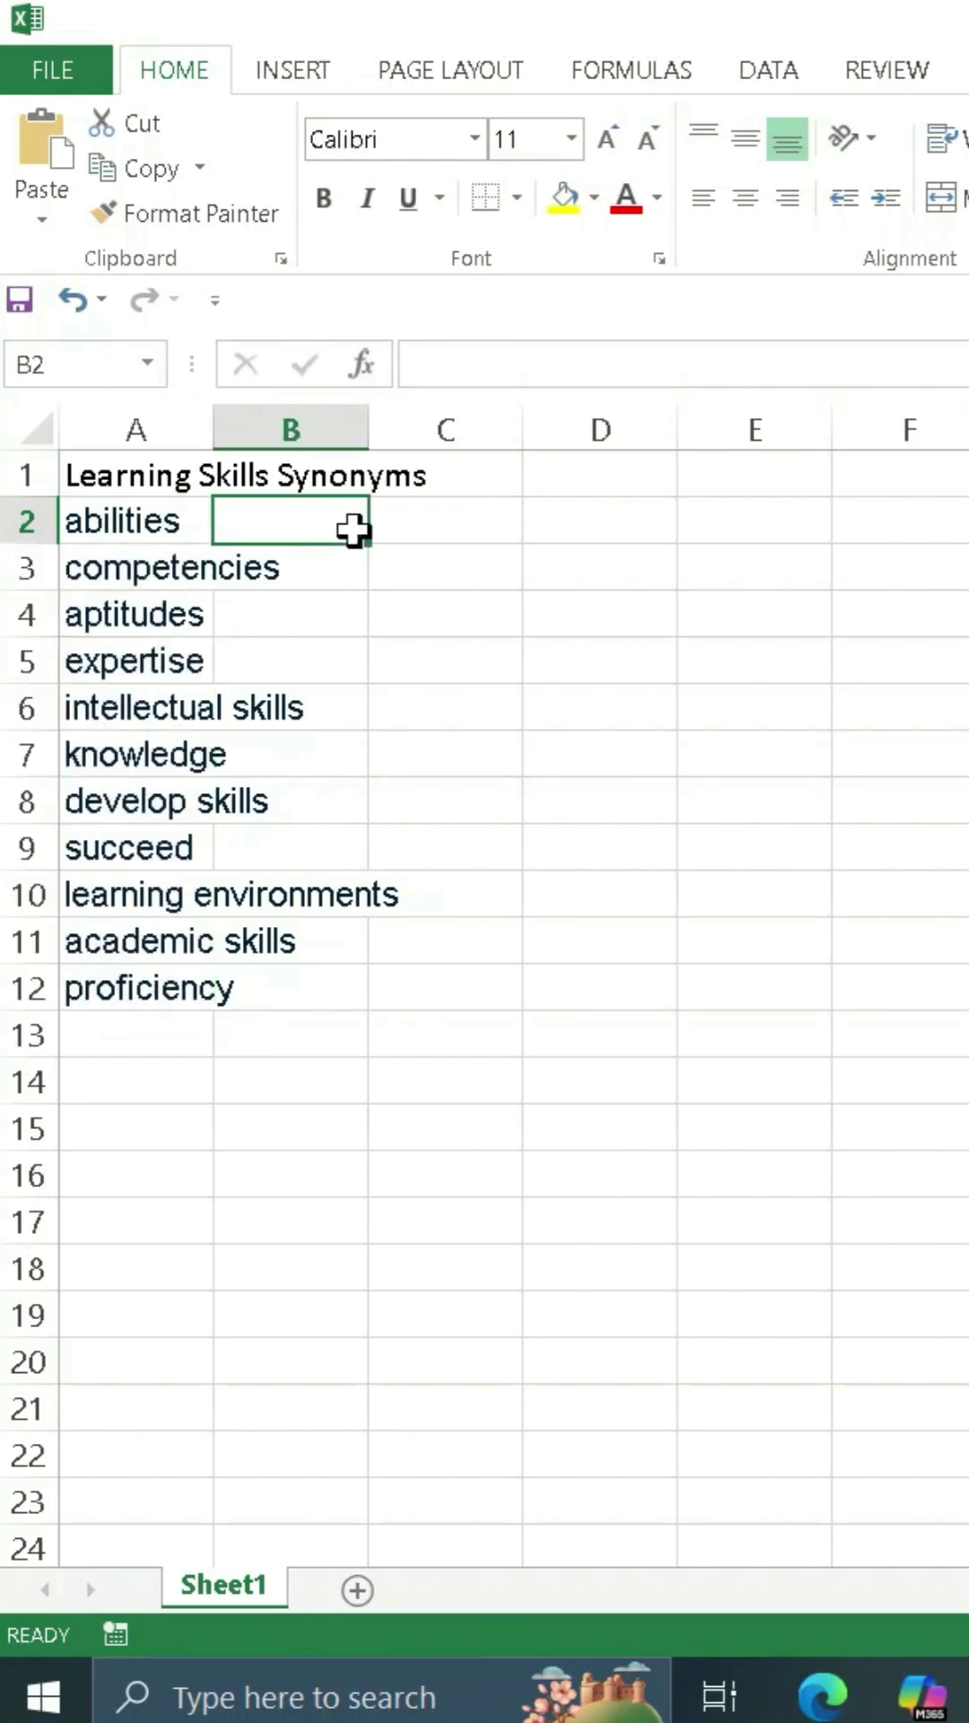
- Enter =PROPER(A2) in C2 so abilities displays as Abilities
click(465, 515)
text(=)
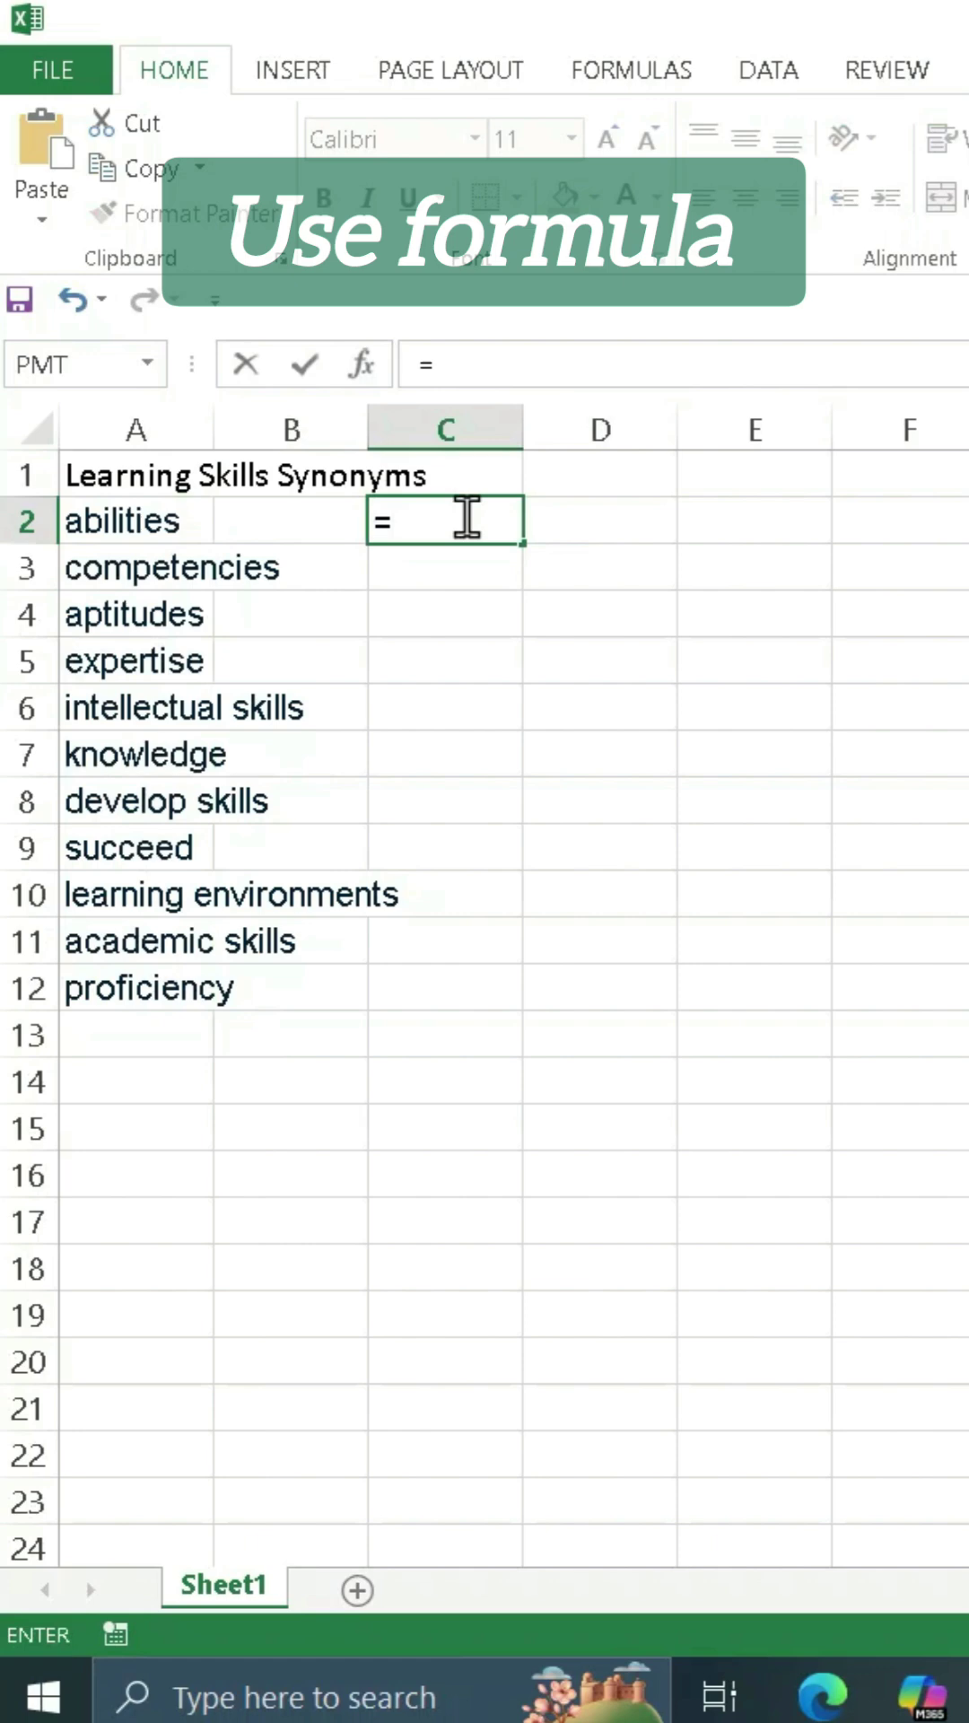
text(pro)
double_click(492, 639)
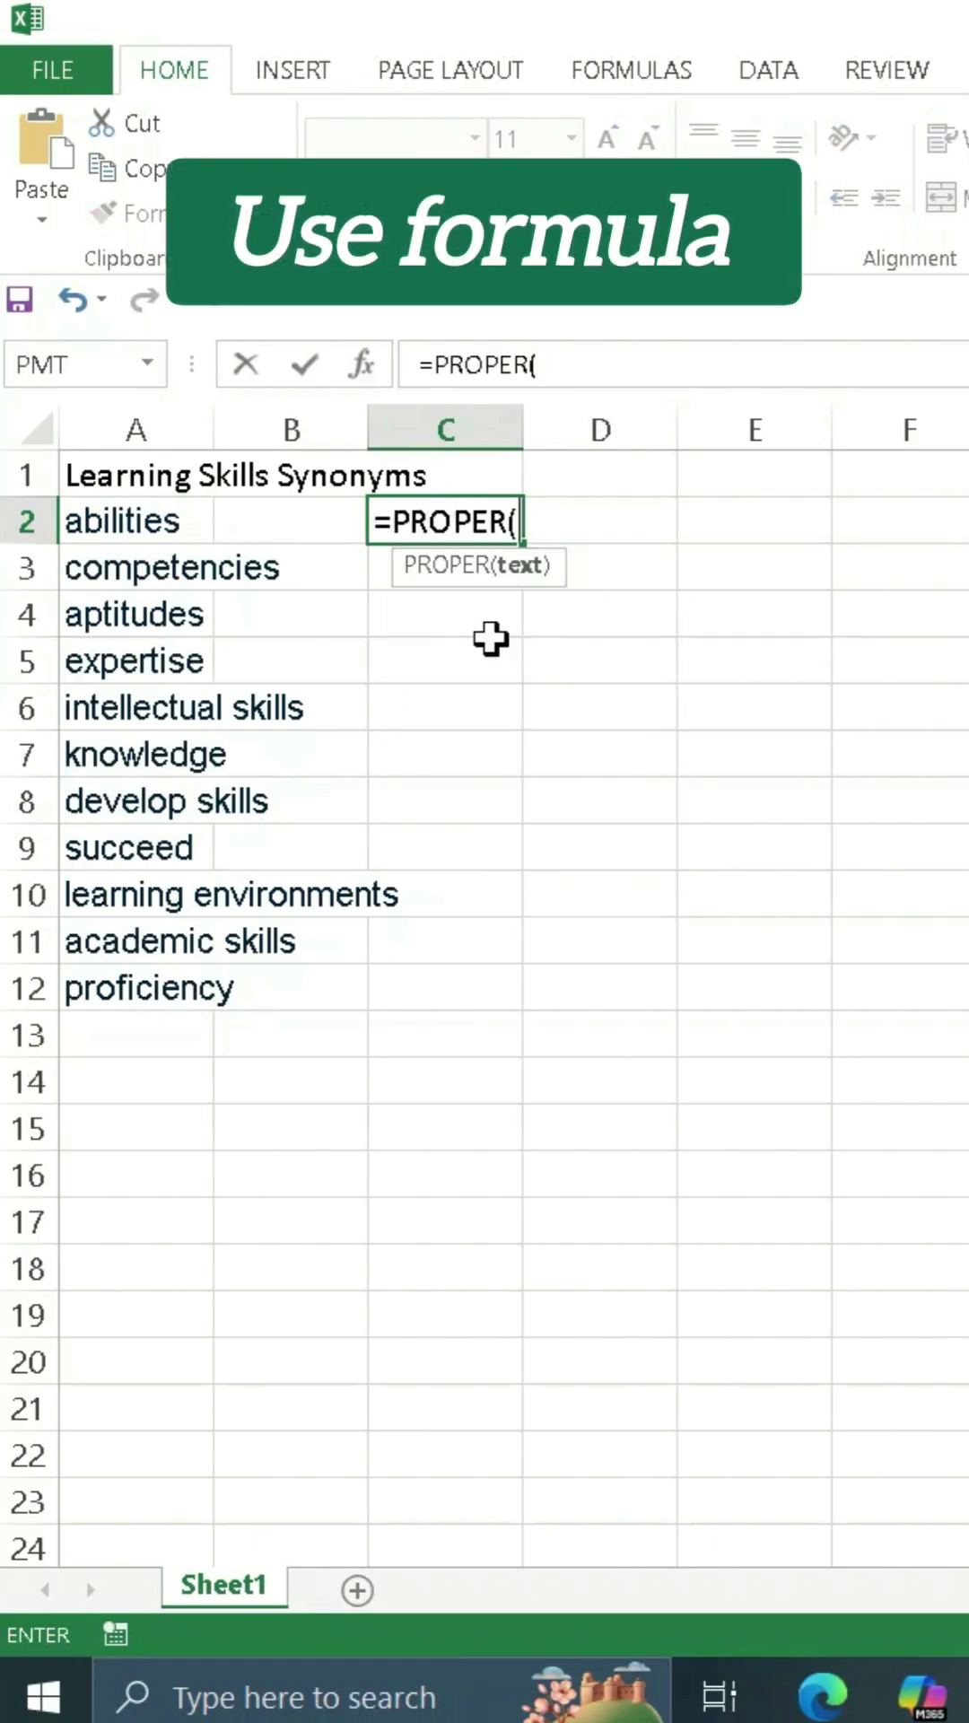
click(154, 526)
text())
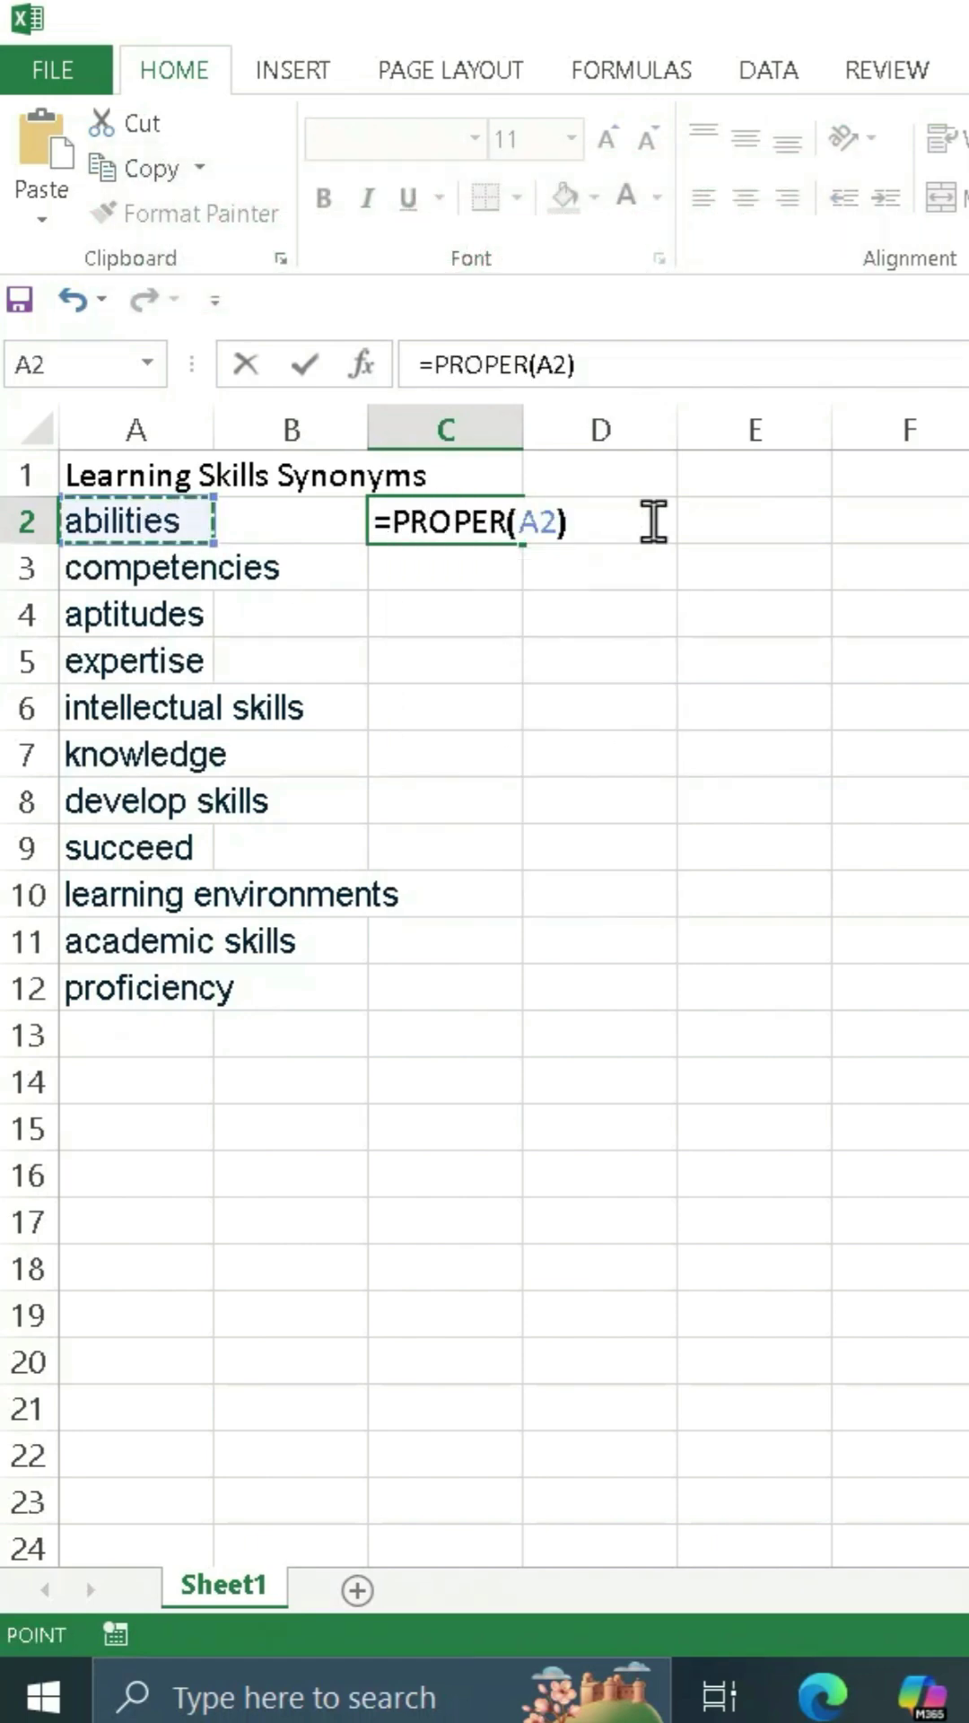
key(Return)
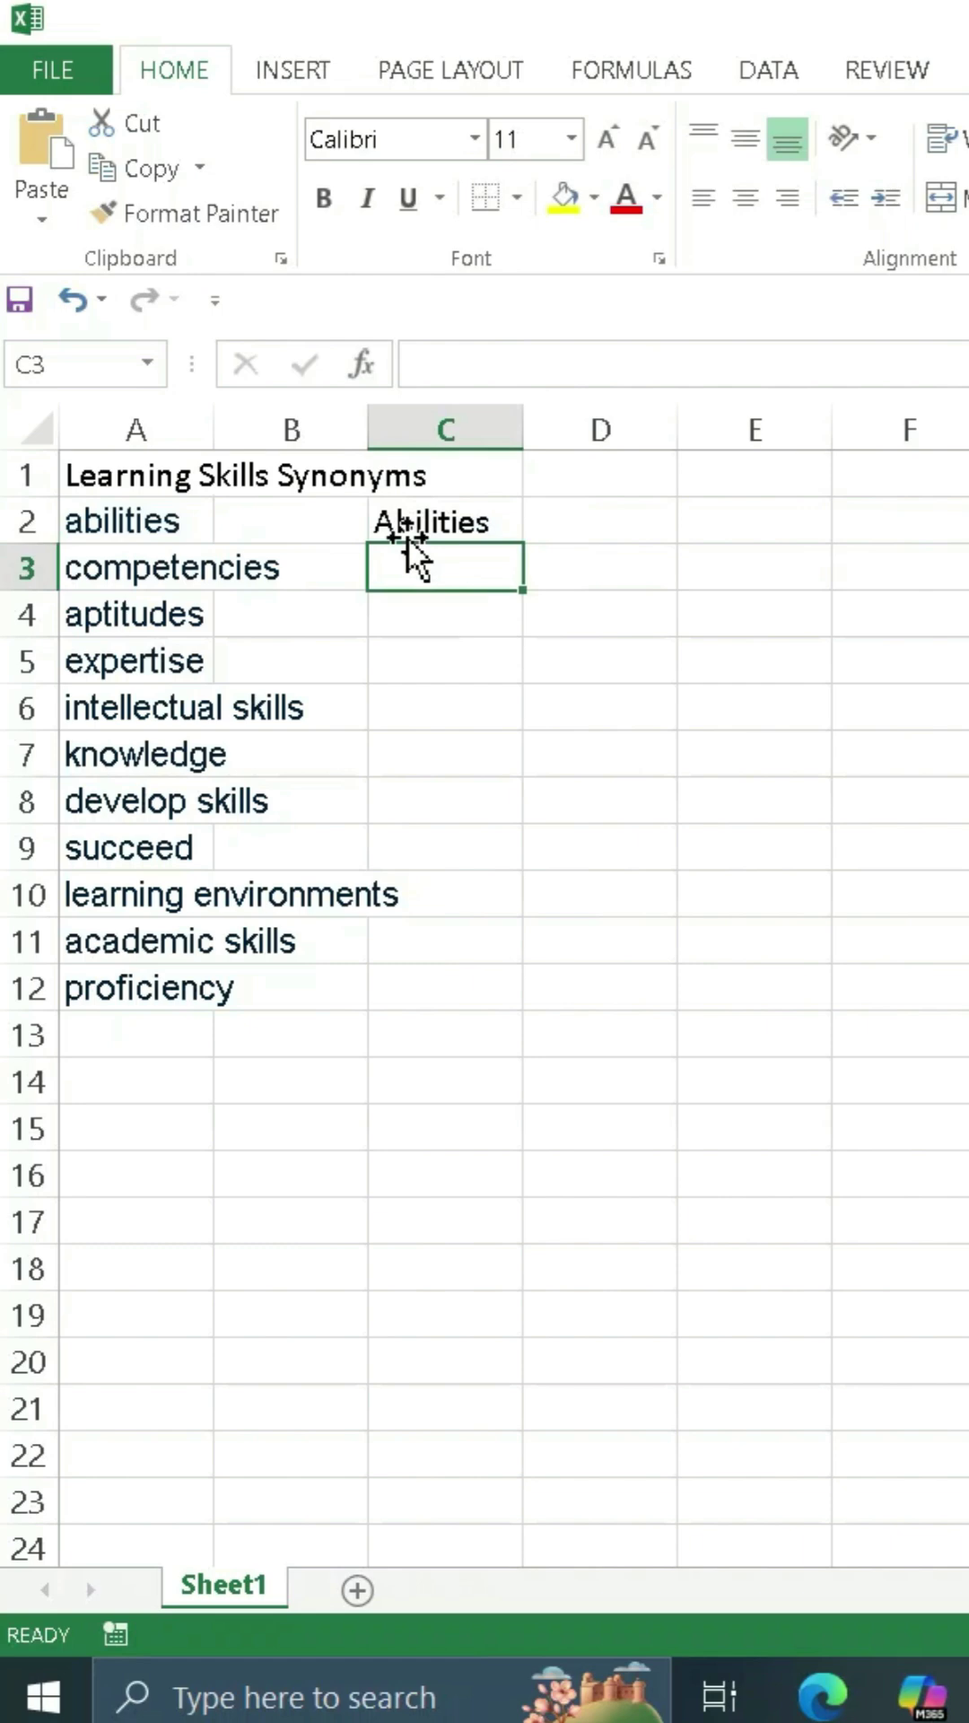
click(503, 512)
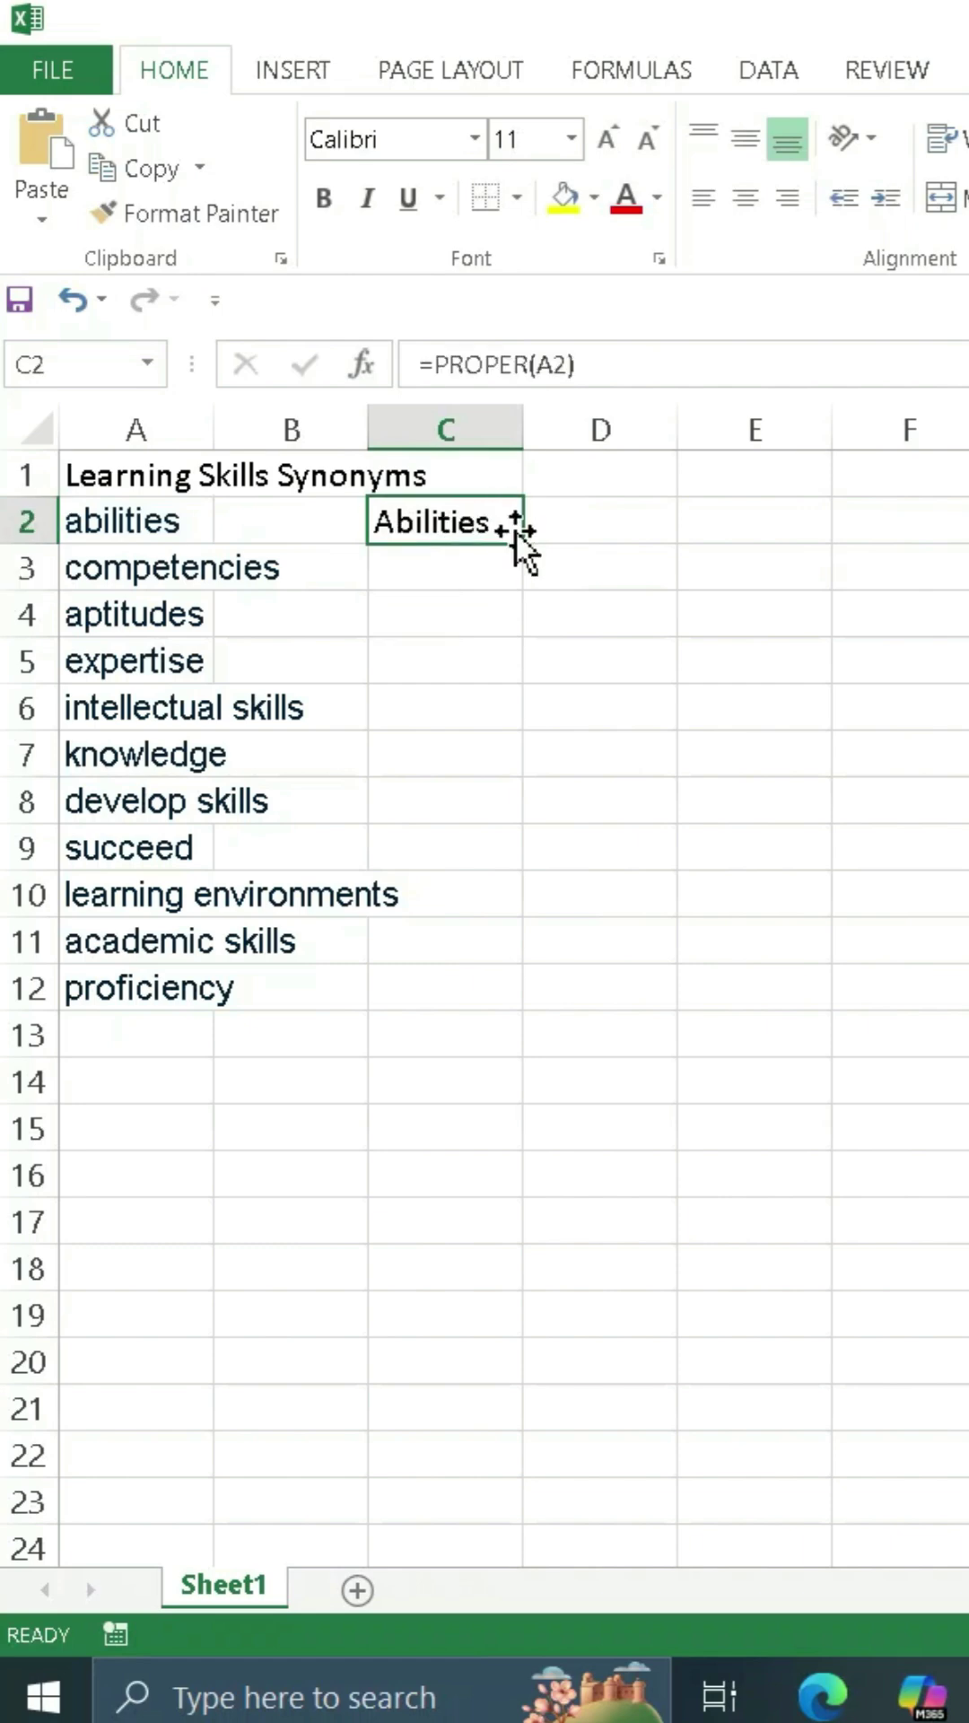
- Fill the C2 PROPER formula down to C12, giving Abilities through Proficiency
mouse_move(519, 534)
mouse_down()
mouse_move(503, 512)
mouse_move(522, 539)
mouse_move(487, 1018)
mouse_up()
click(781, 899)
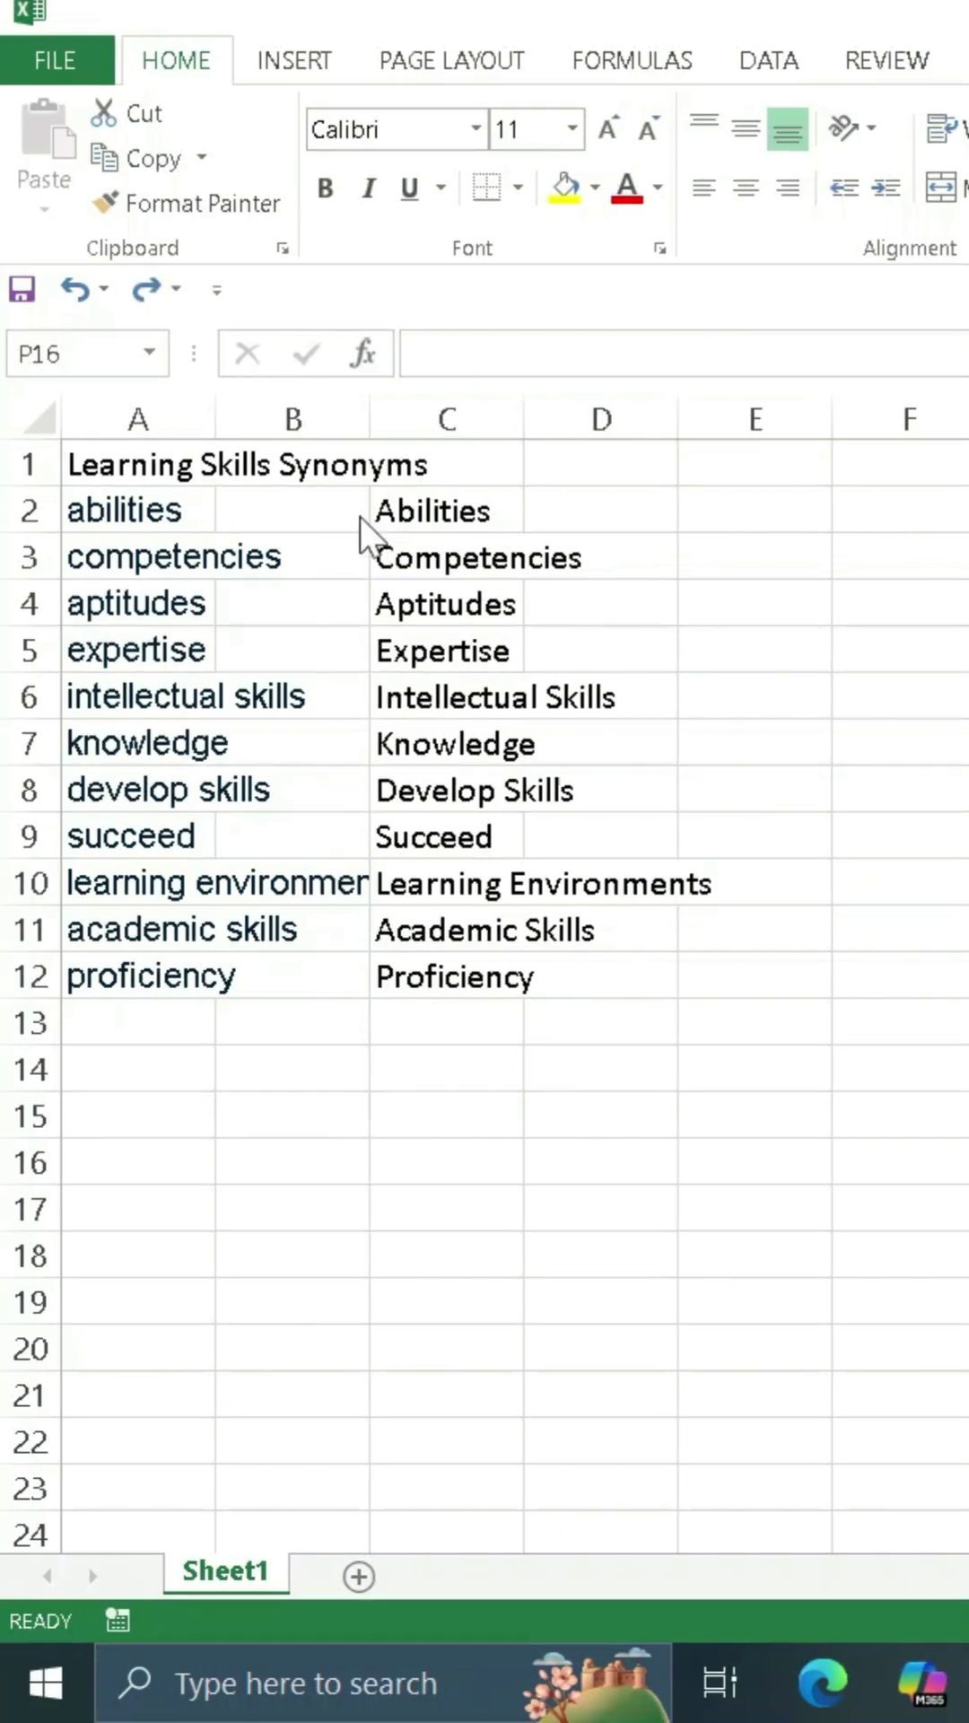
- Copy the capitalised words in C2:C12 and paste them over column A from A2
drag(431, 509, 459, 965)
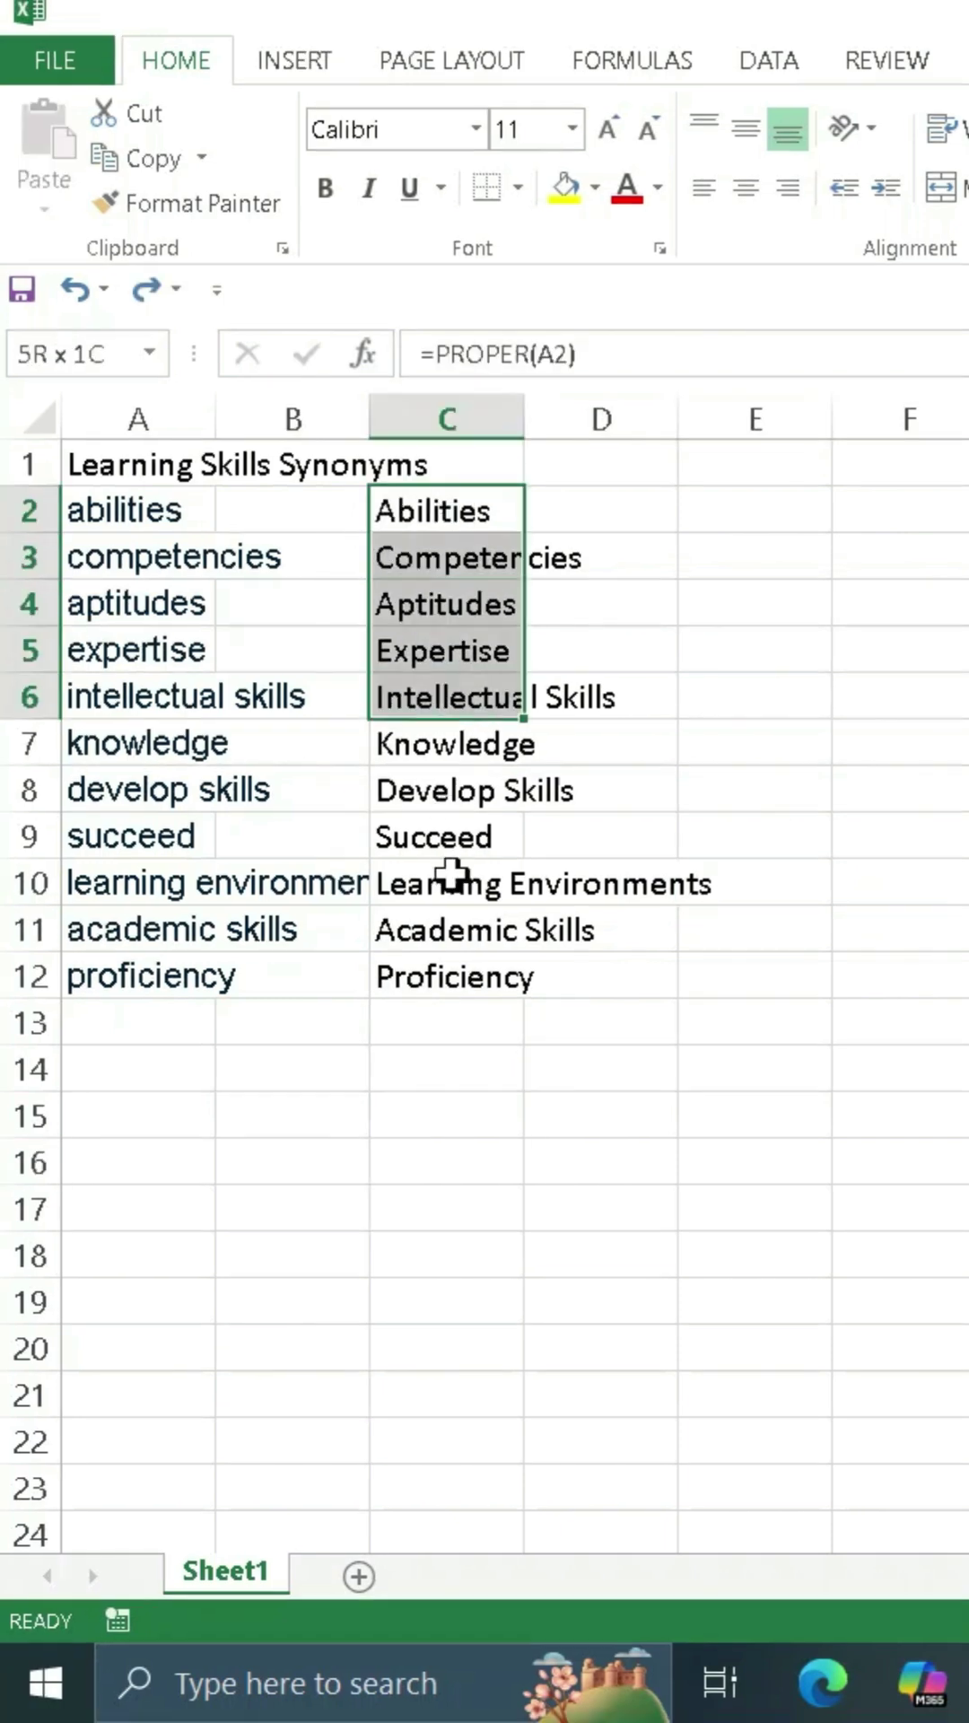
key(ctrl+c)
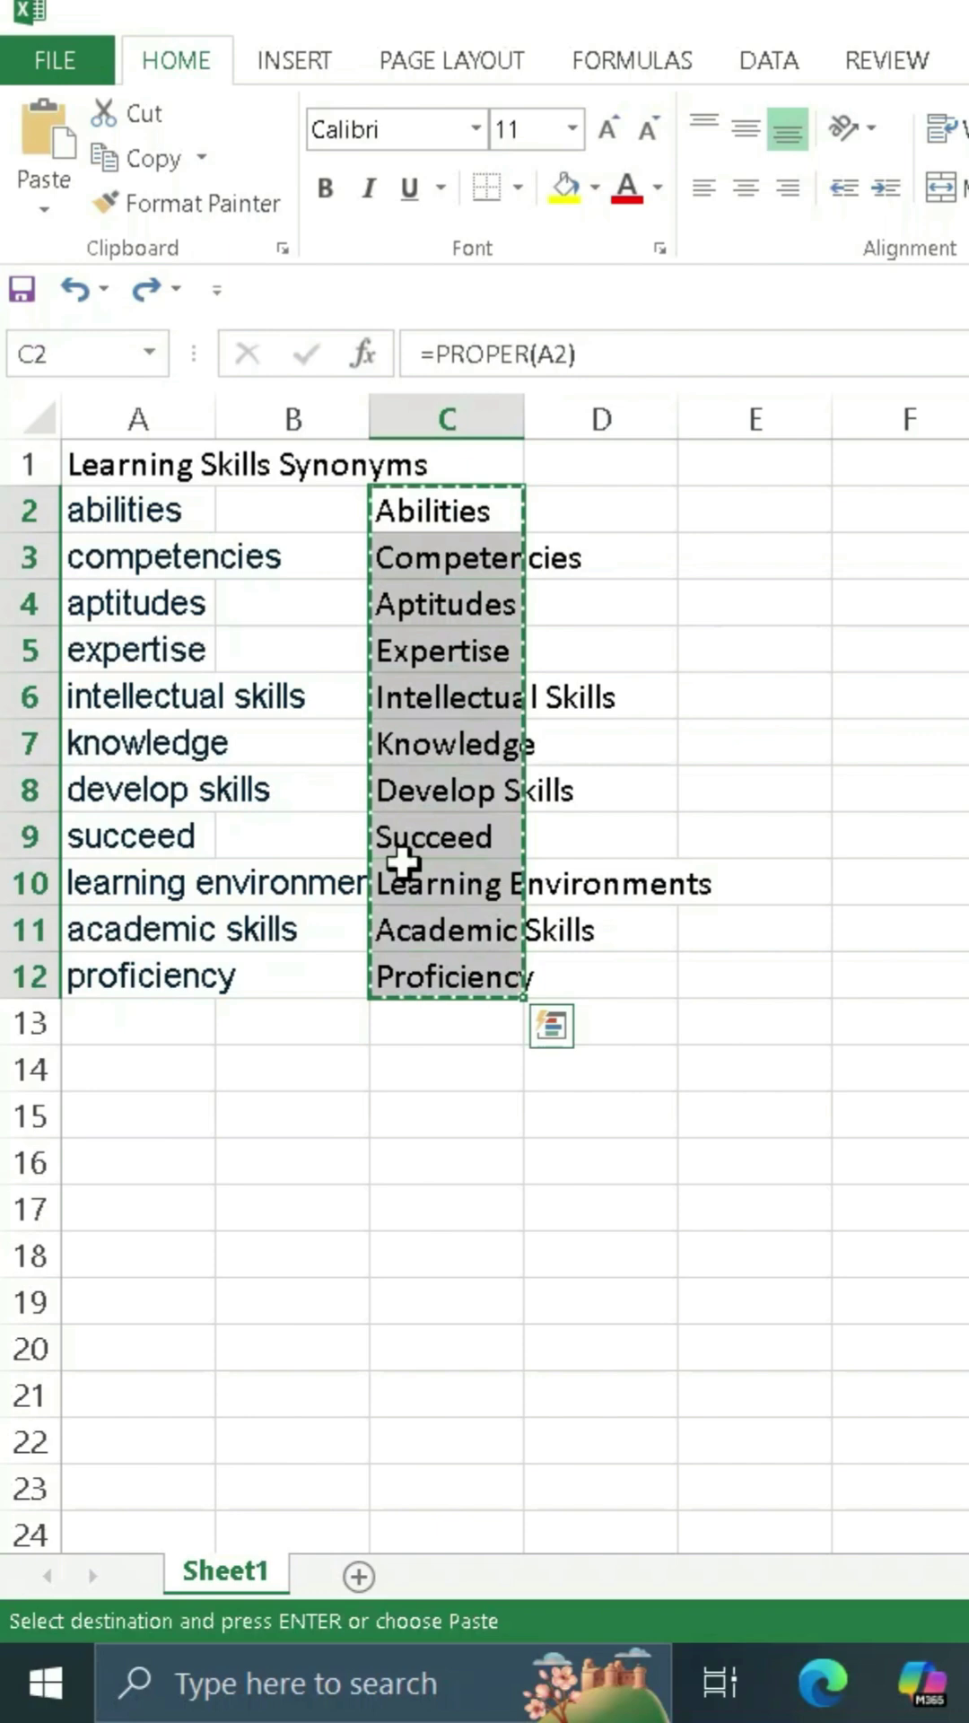
click(125, 532)
key(ctrl+v)
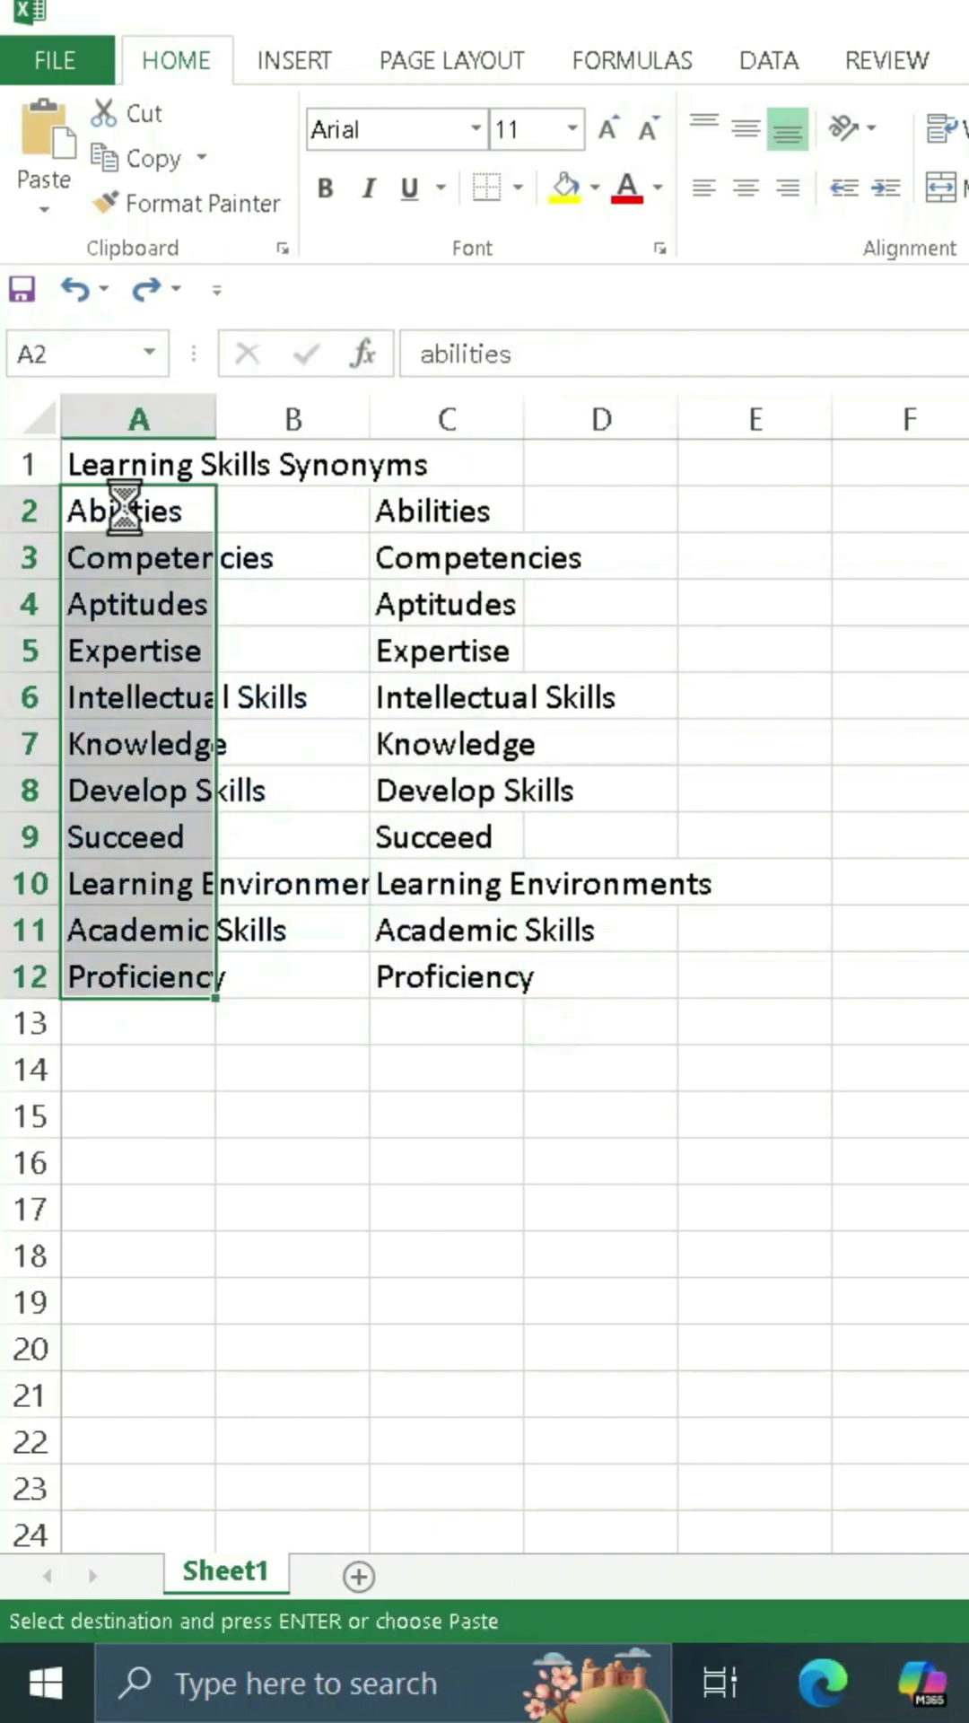
- Undo the paste that turned column A into #REF! errors
click(251, 613)
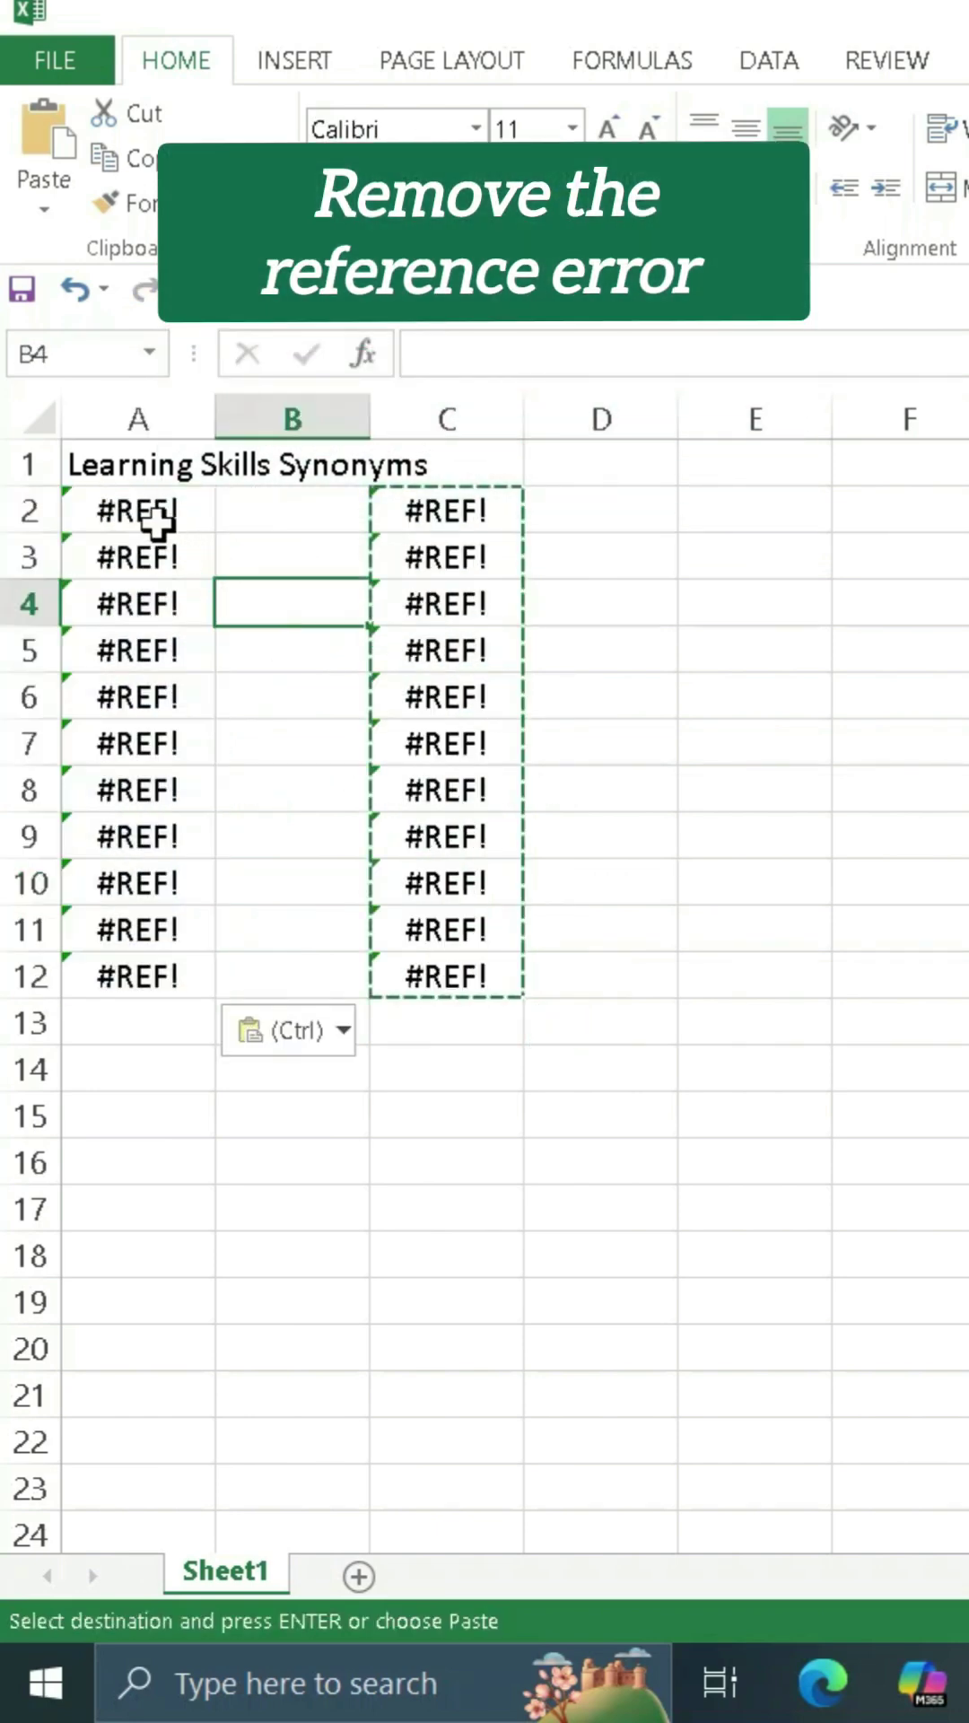
key(ctrl+z)
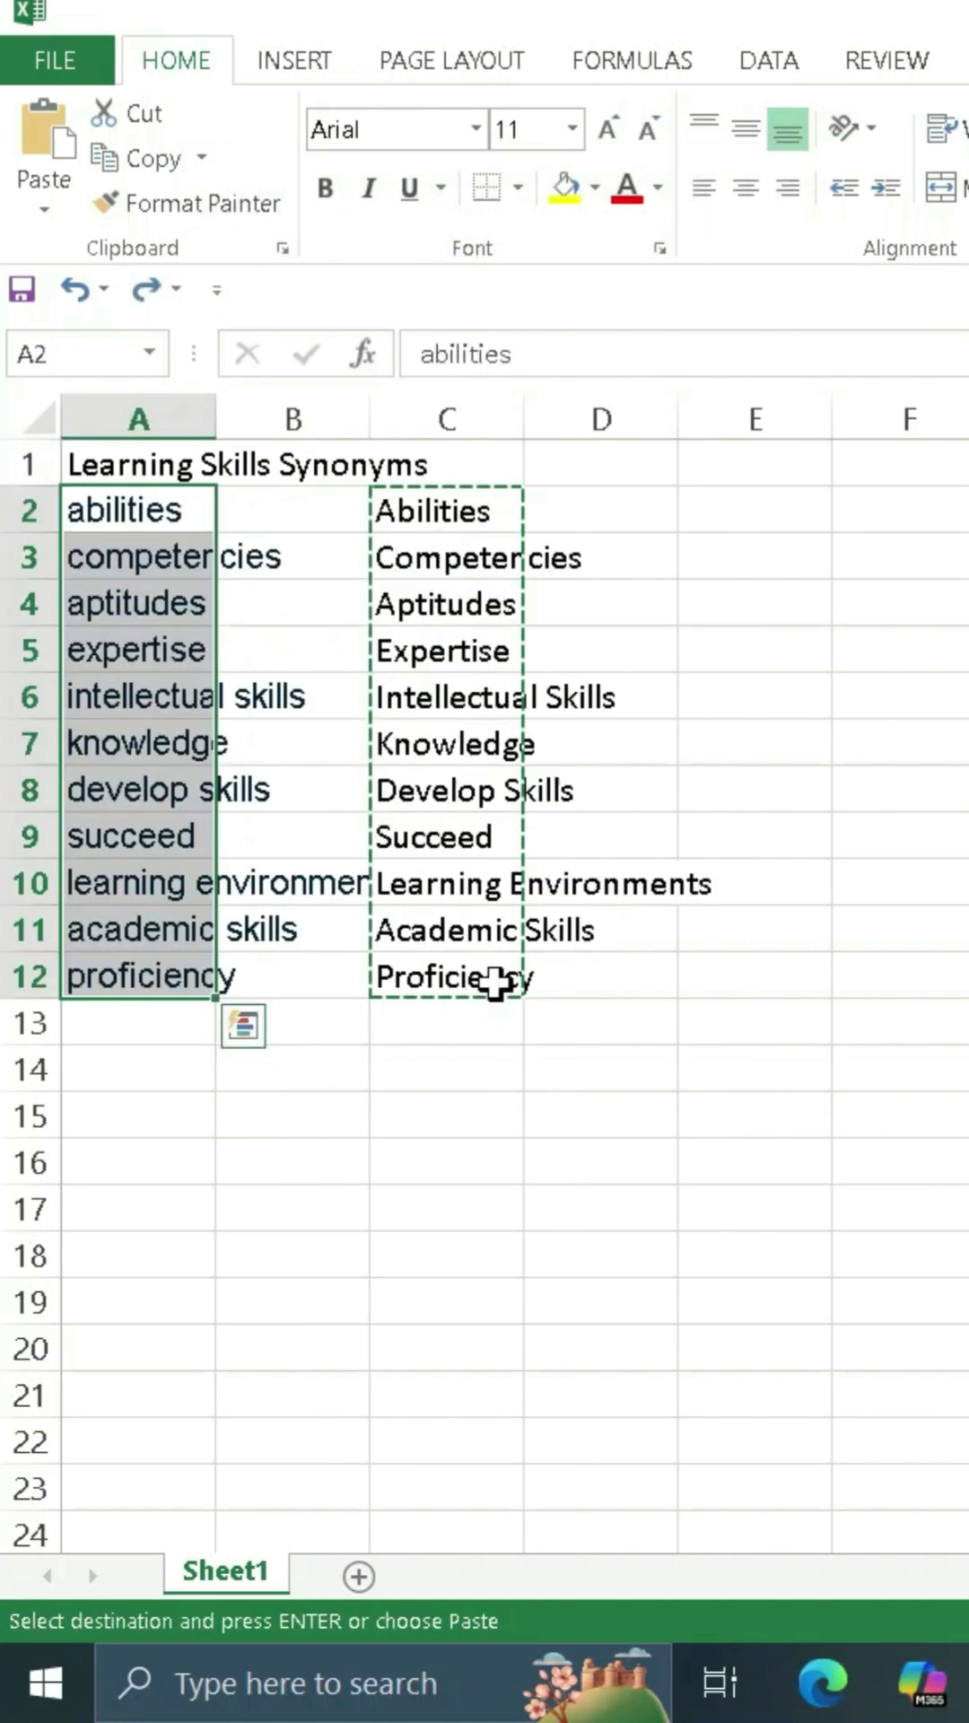
click(660, 882)
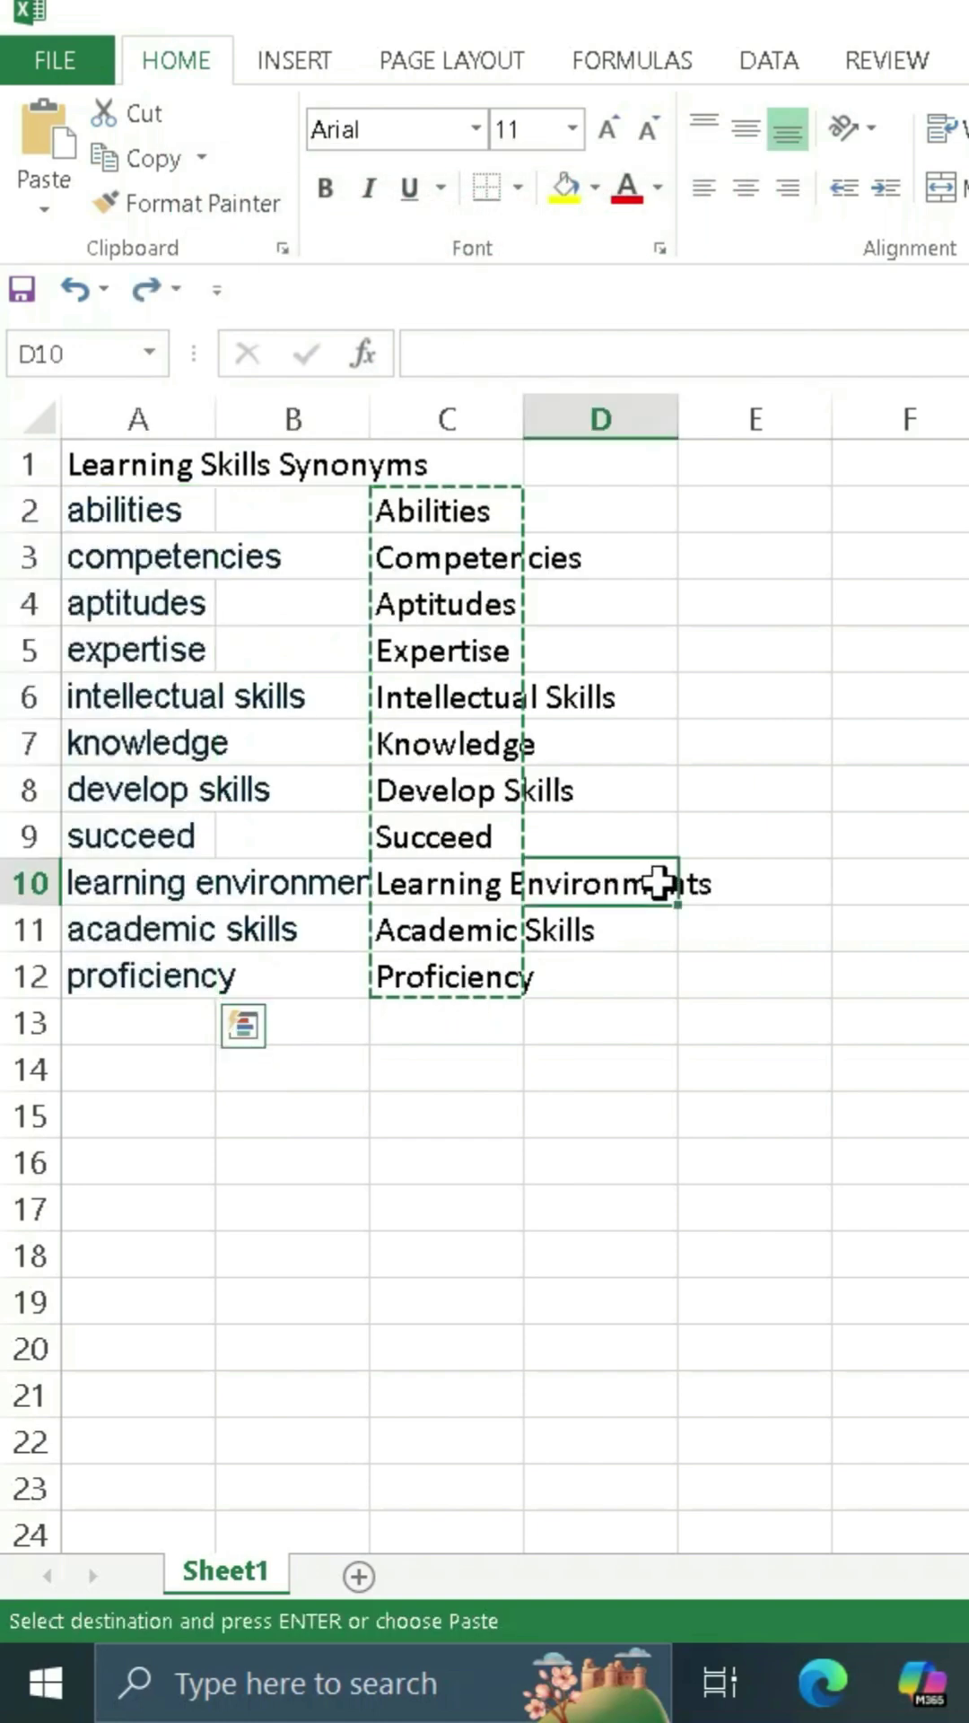
- Paste C2:C12 into A2 as values only, giving Abilities through Proficiency
click(434, 505)
drag(433, 505, 465, 981)
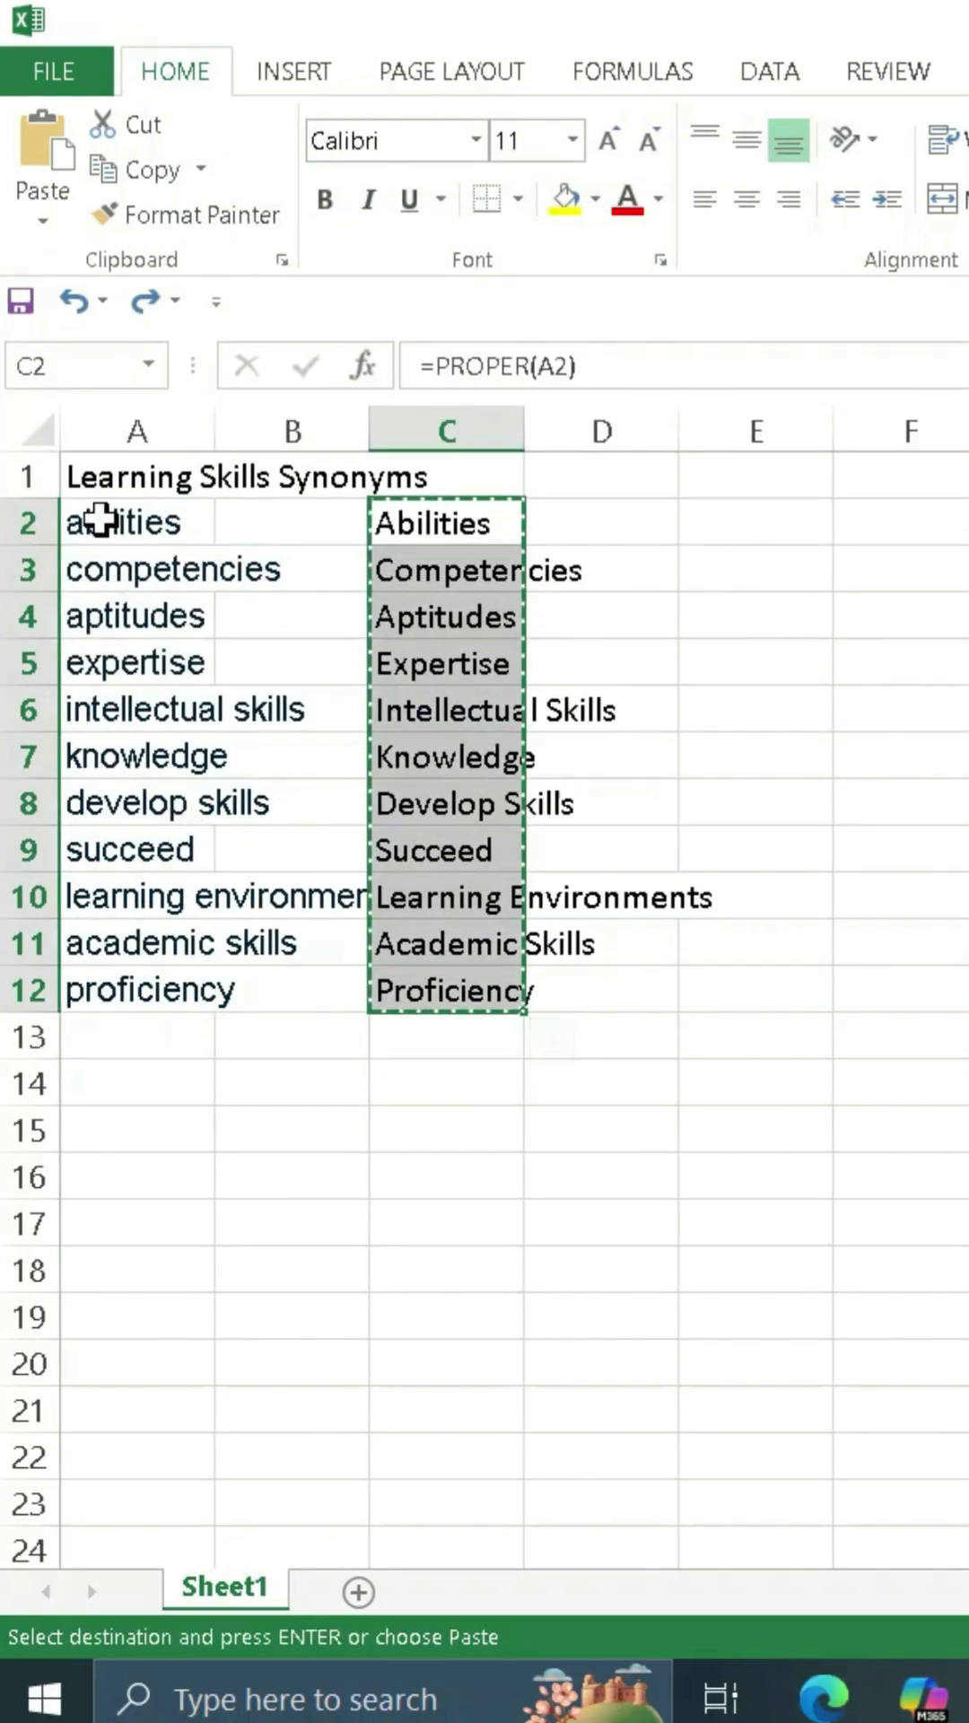
click(110, 525)
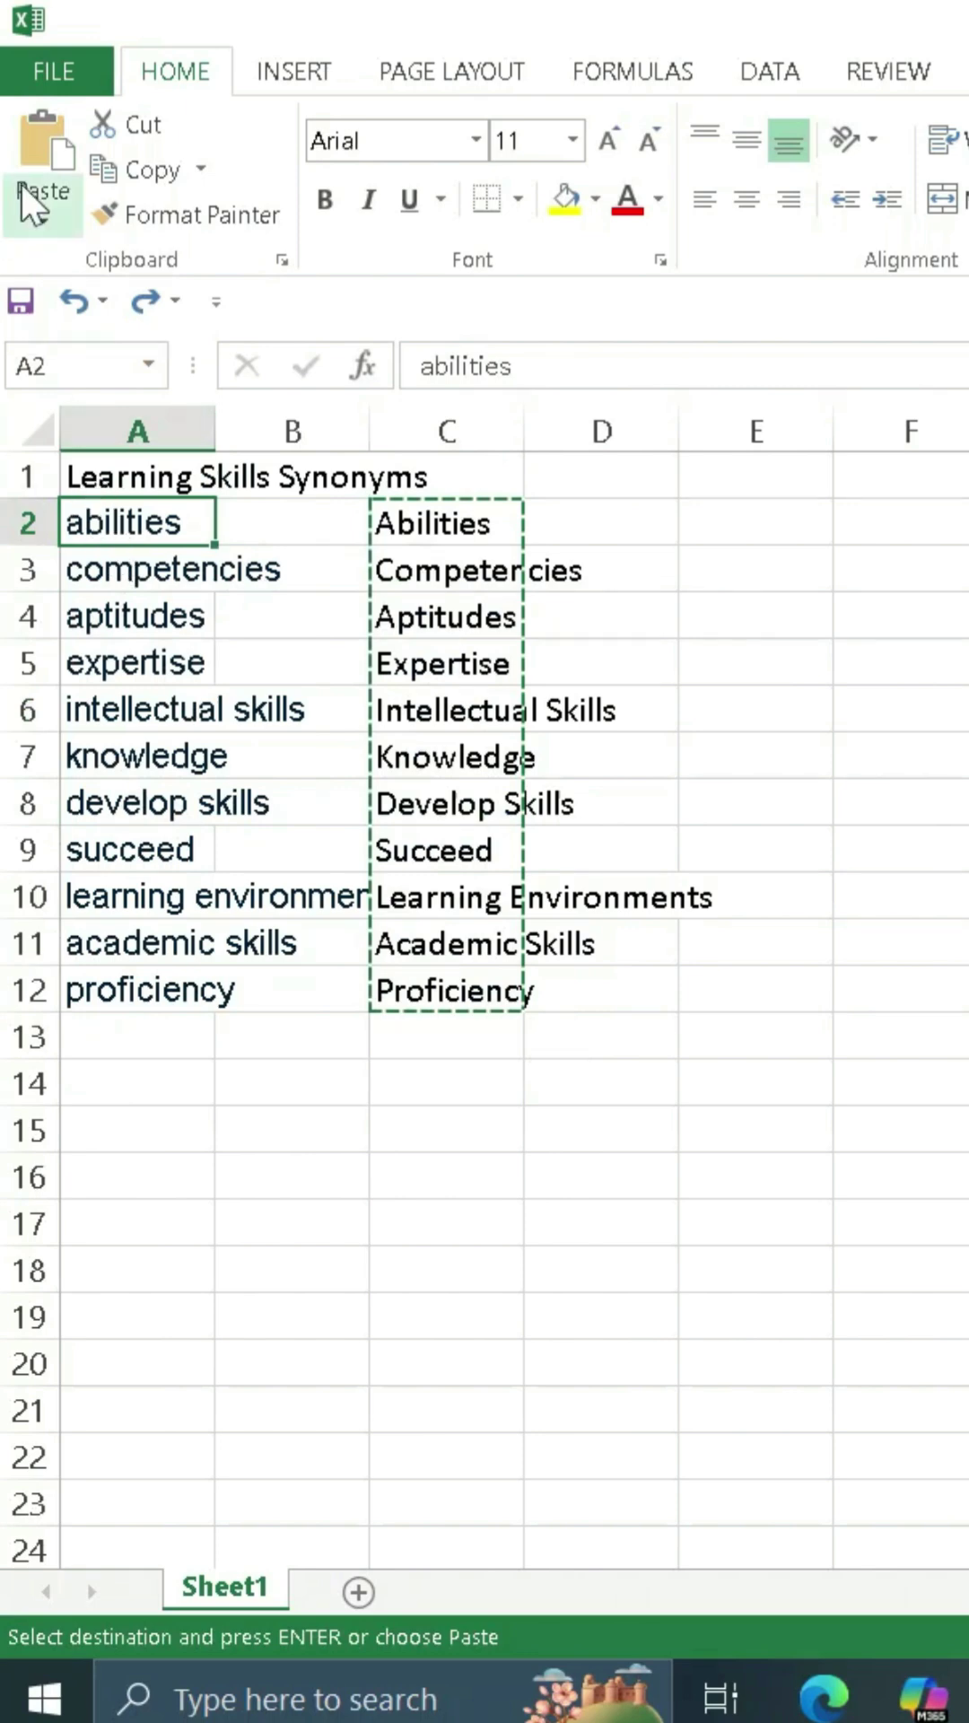
click(40, 221)
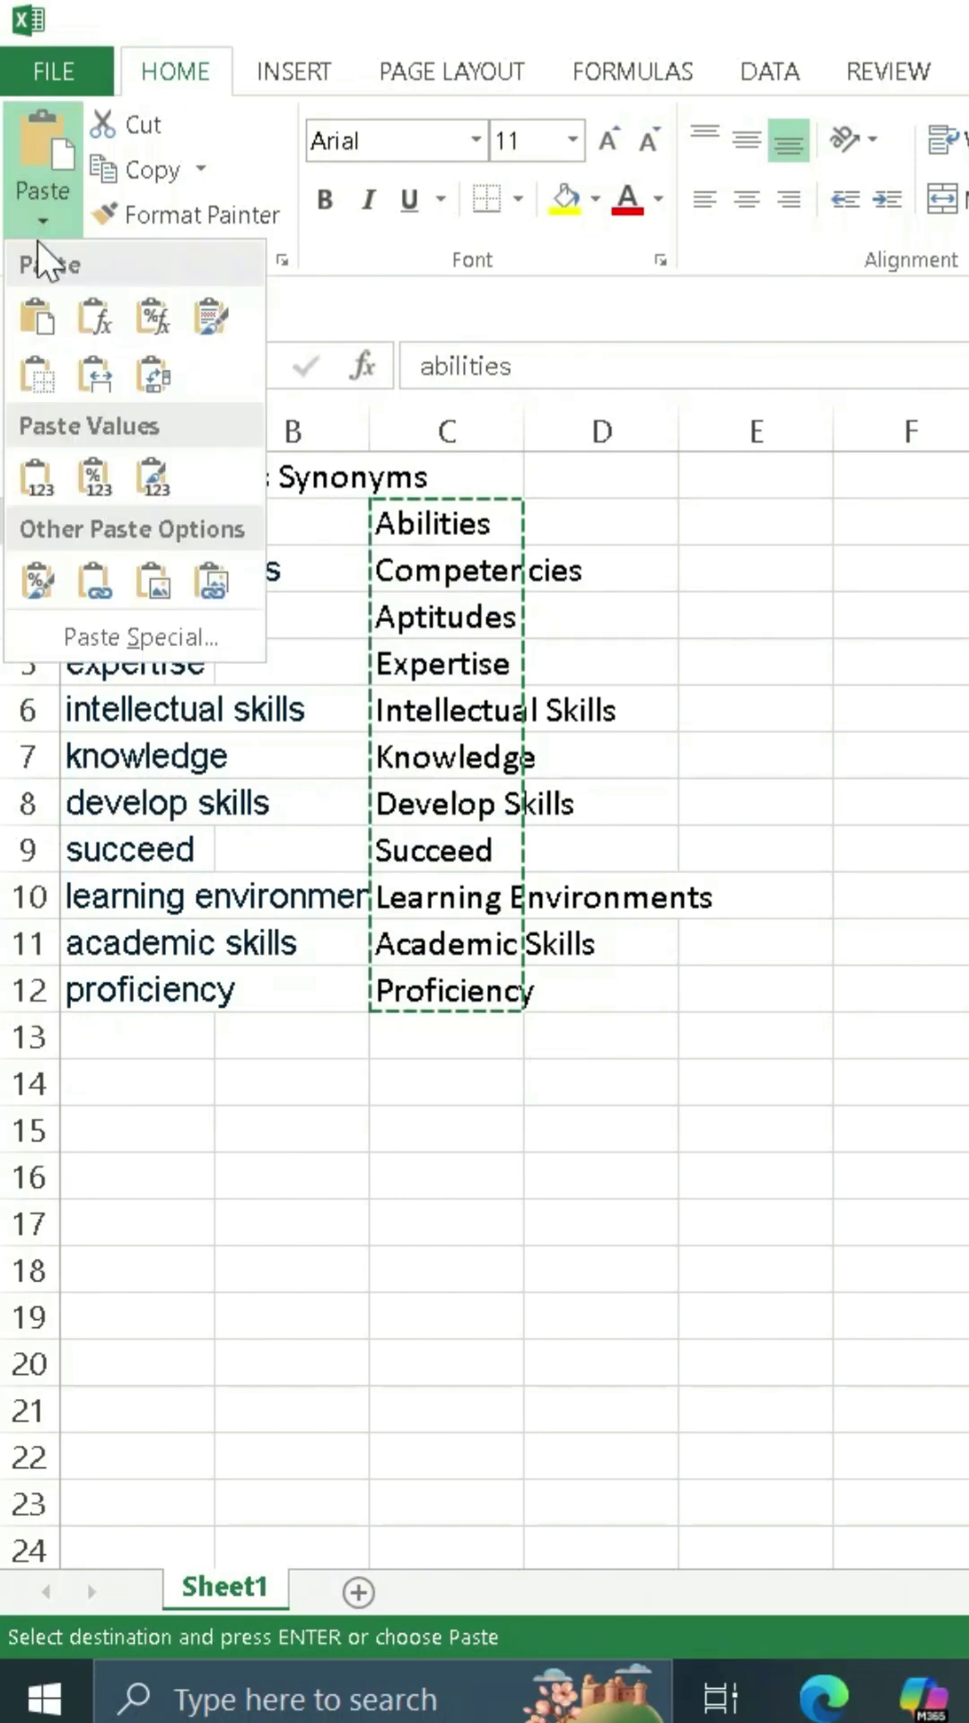
click(41, 477)
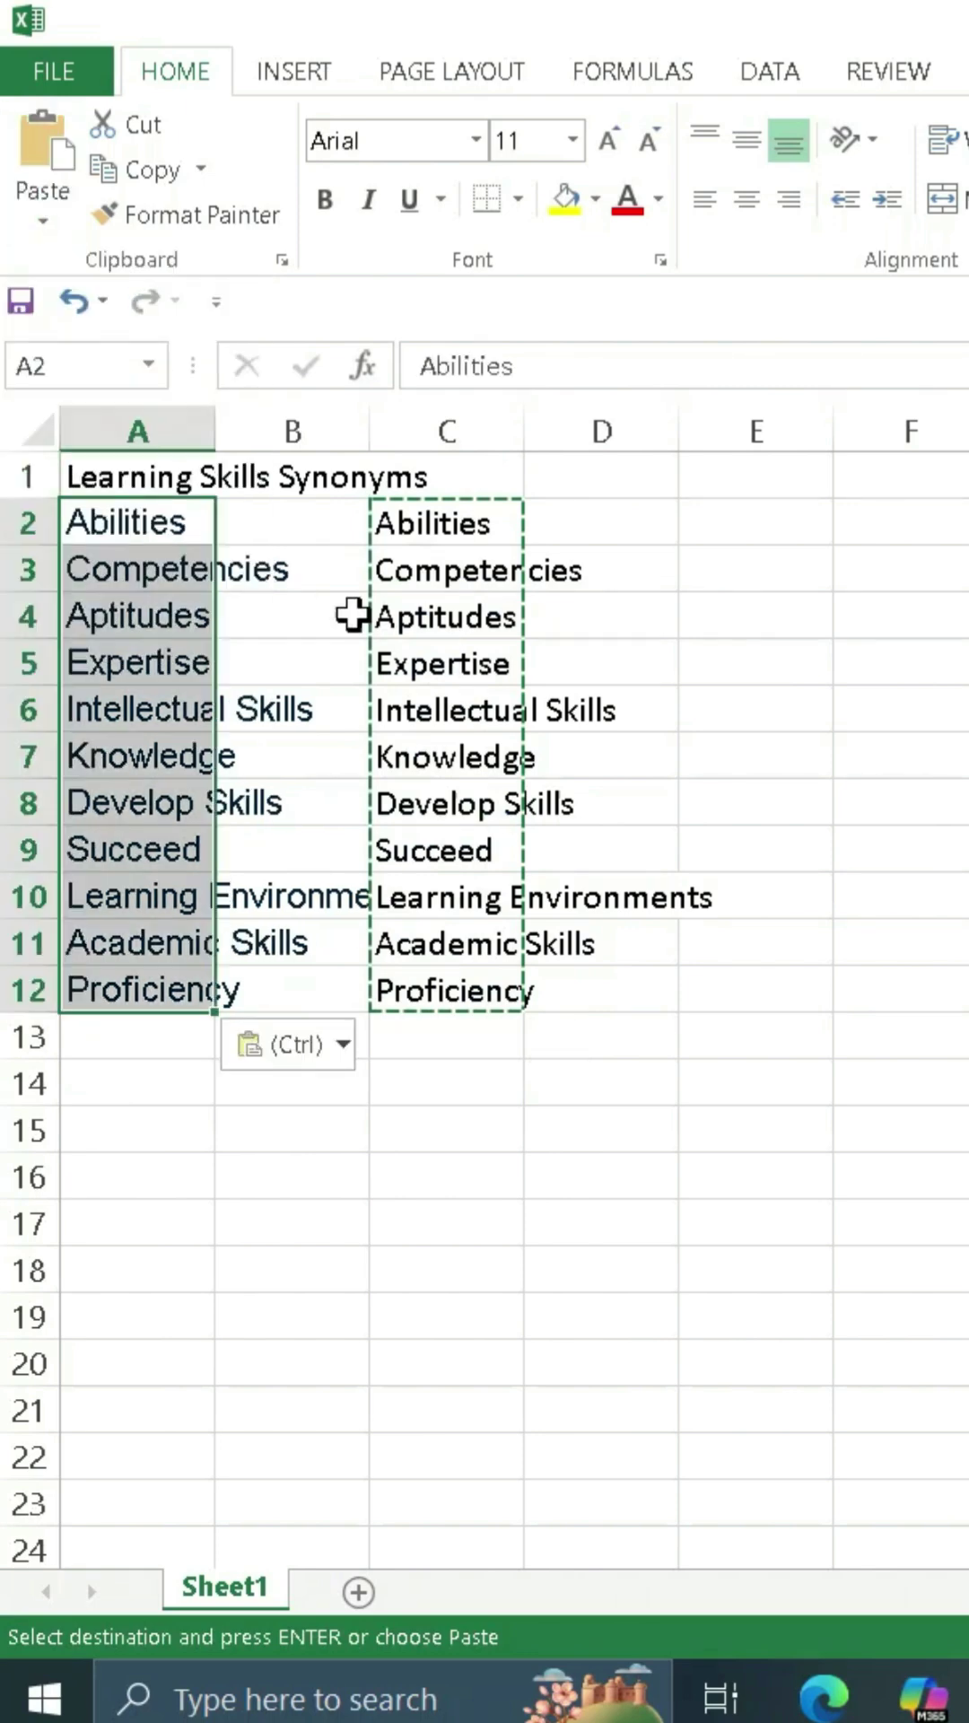
- Delete the PROPER helper formulas in C2:C12
click(431, 650)
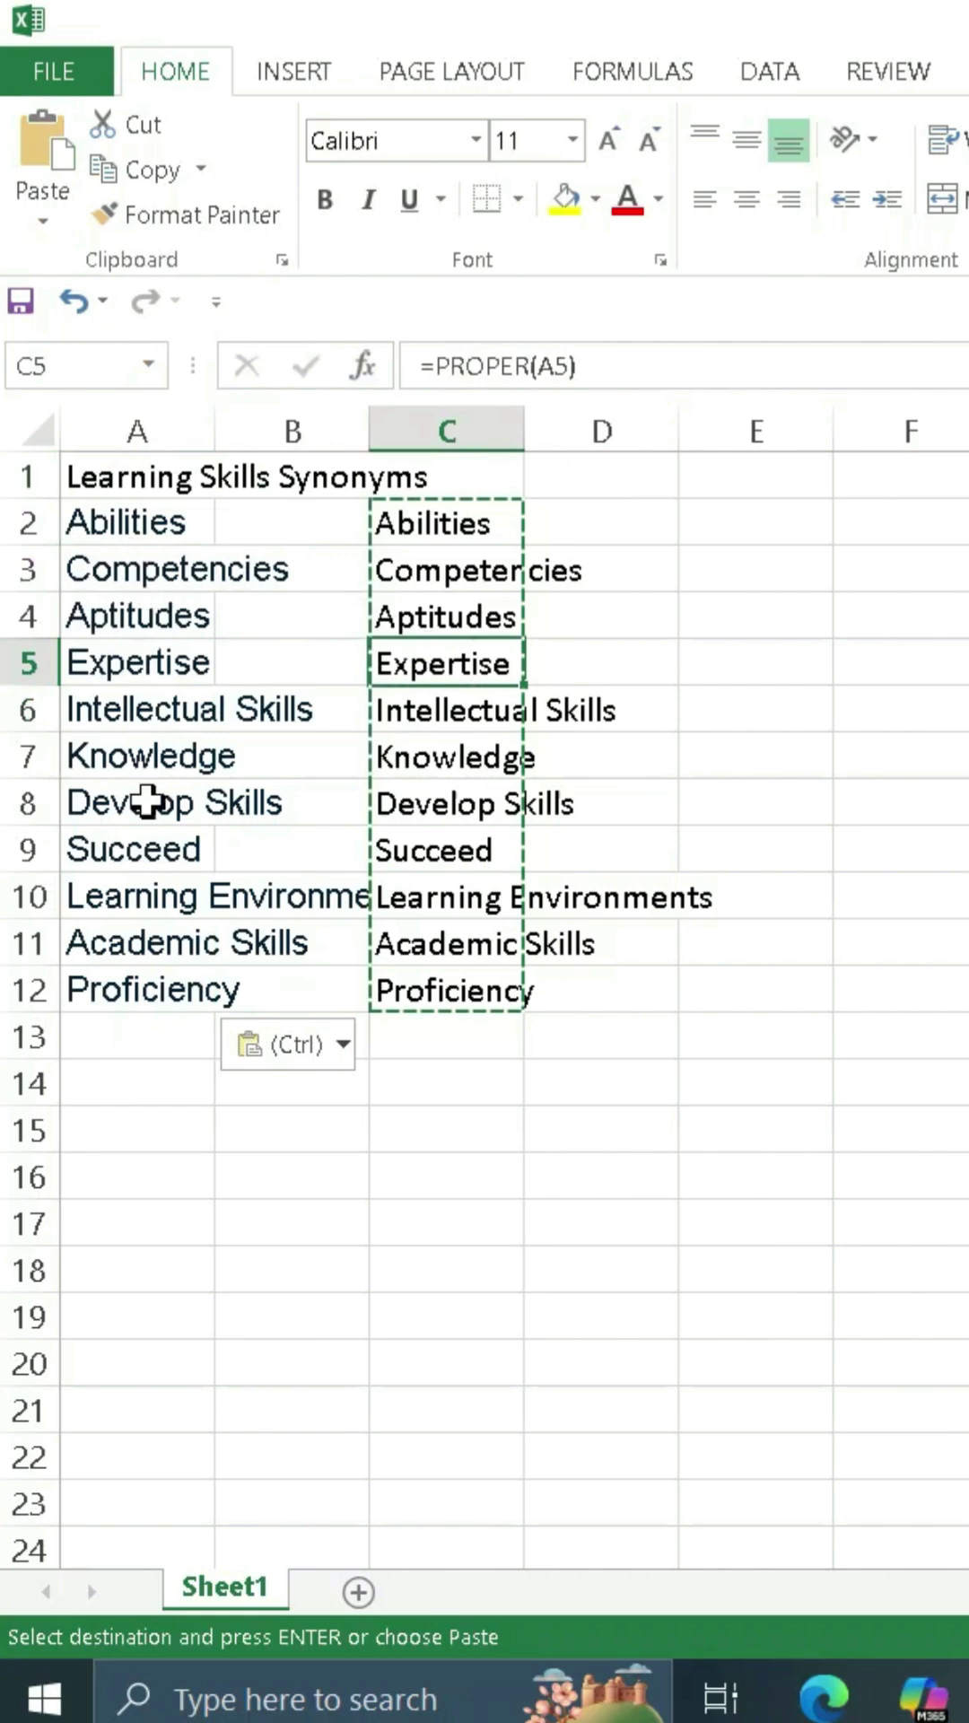
click(473, 524)
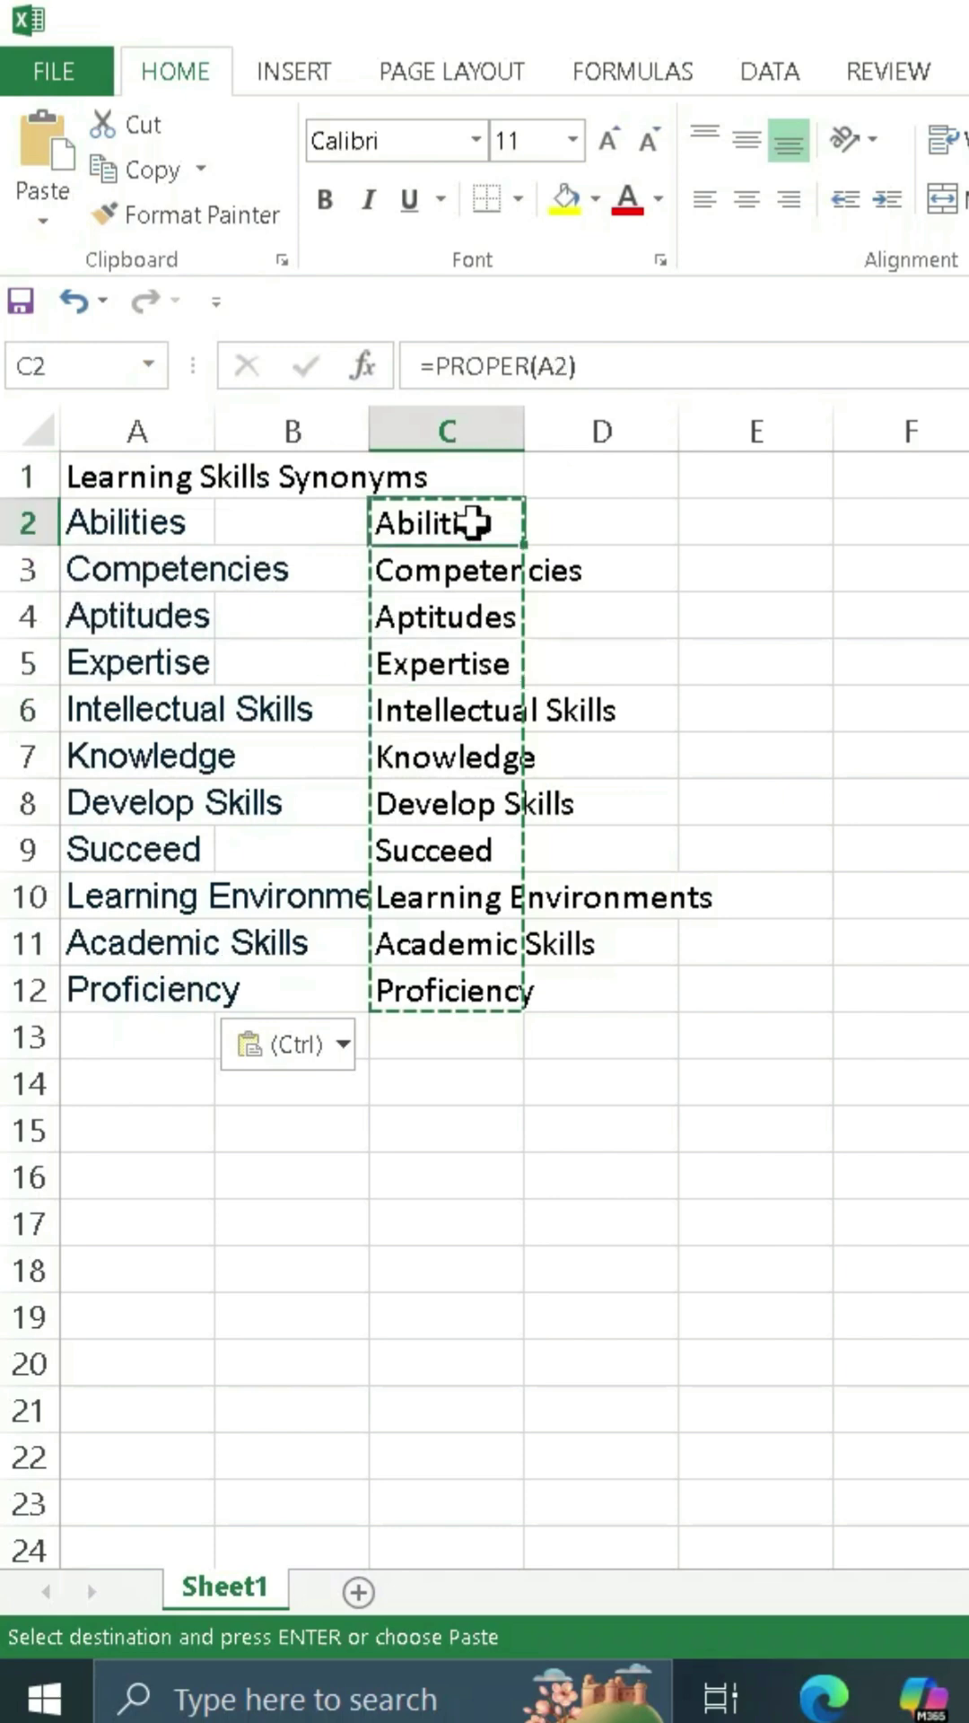
drag(473, 524, 455, 980)
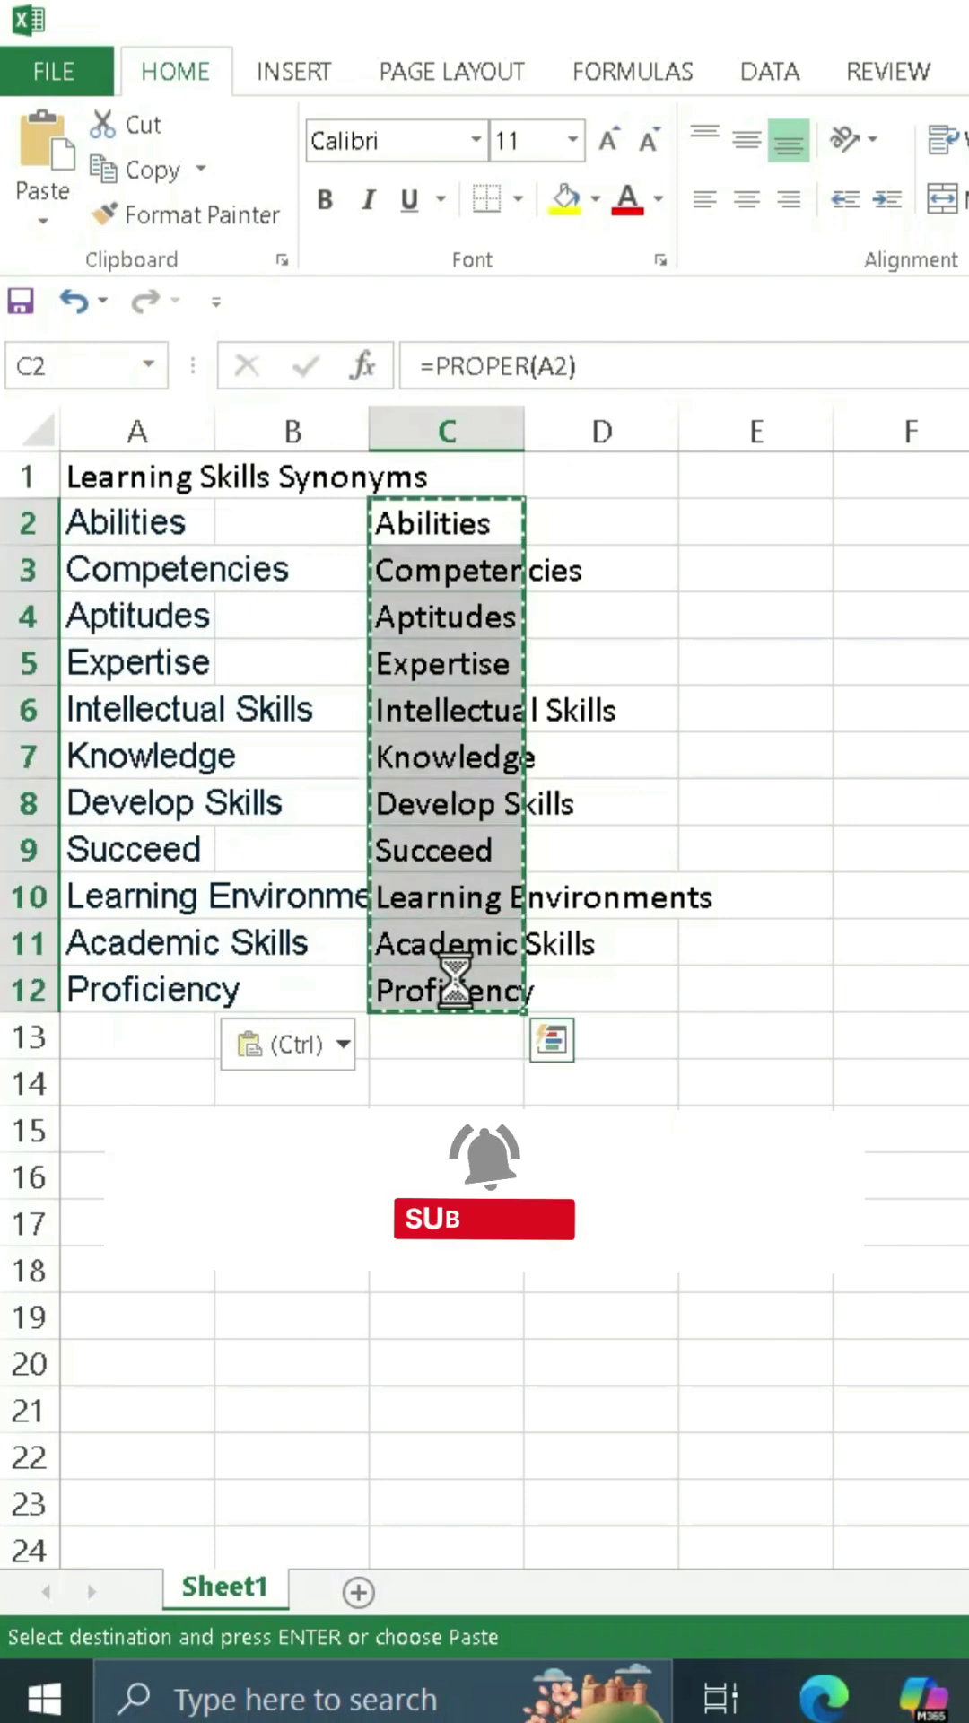
key(Delete)
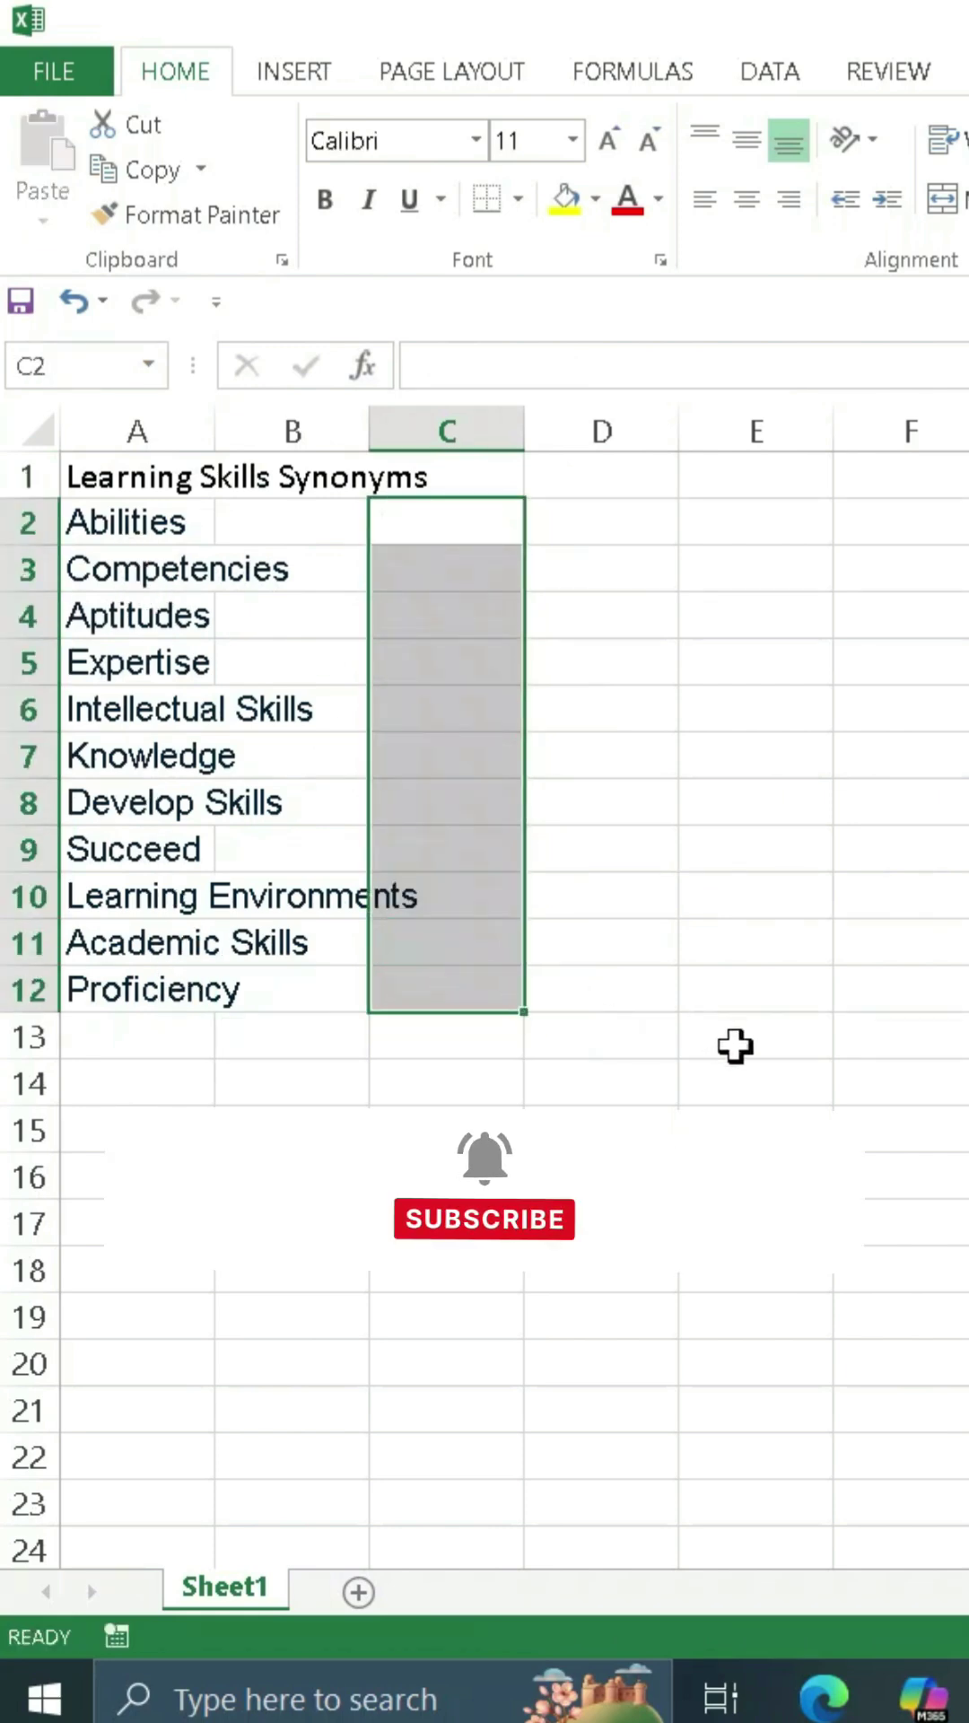